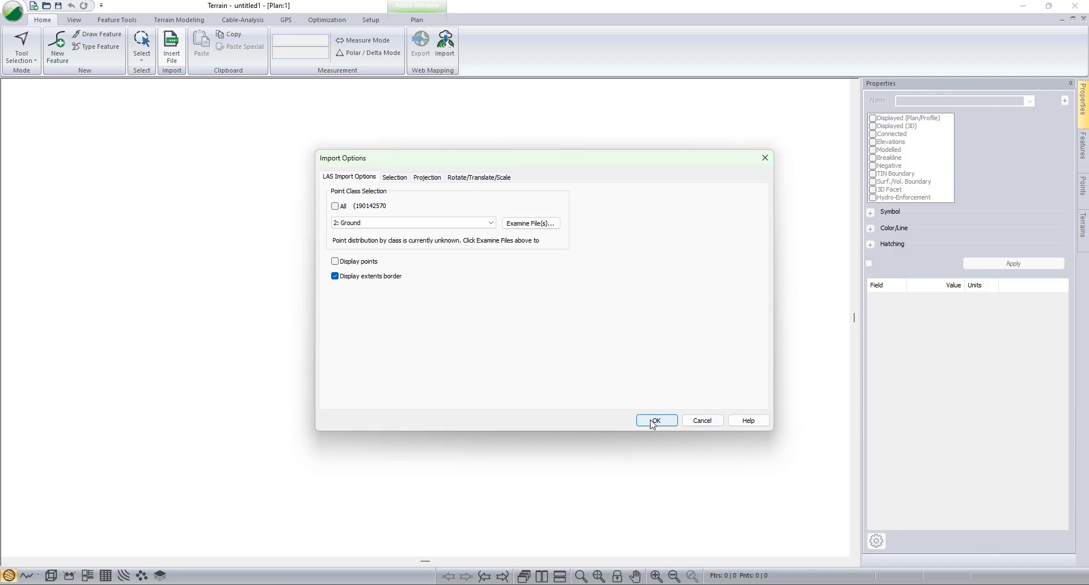
# - Import the LAS ground-class points with the default region at full point resolution and the NAD83(CSRS) / UTM projection in metric units
pyautogui.click(401, 181)
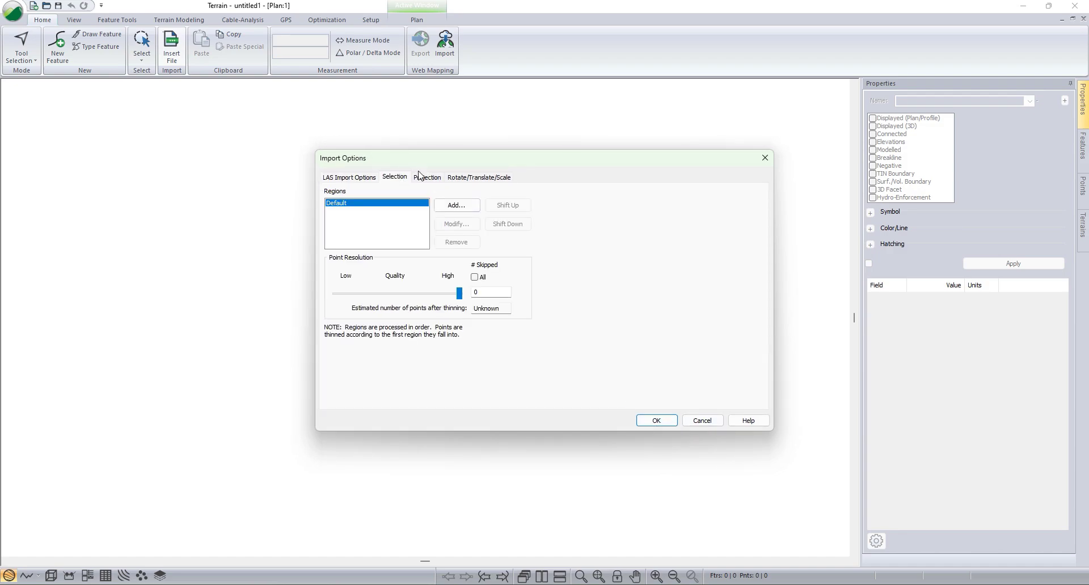
pyautogui.click(420, 177)
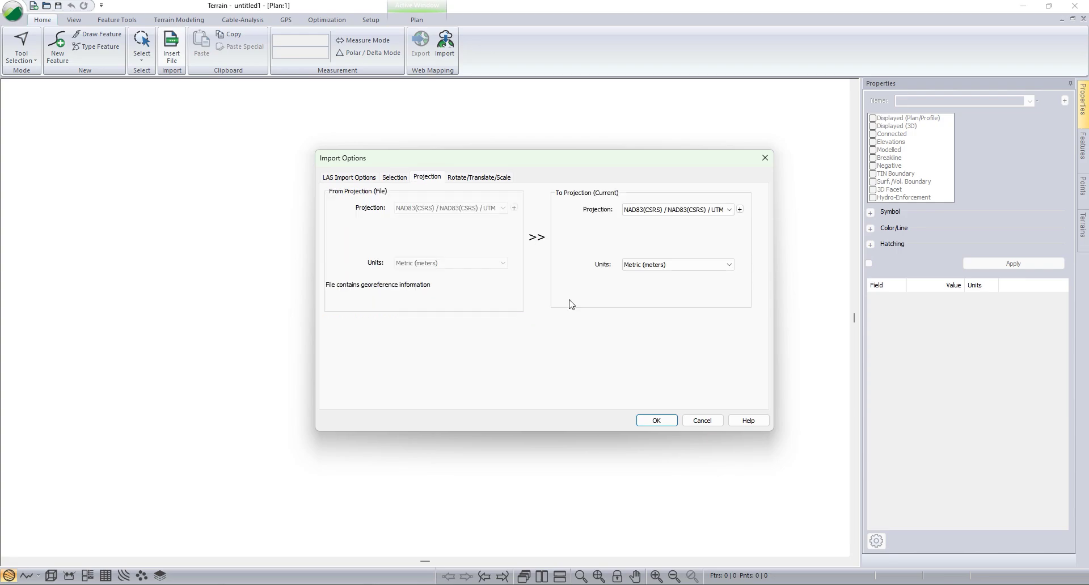
pyautogui.click(656, 421)
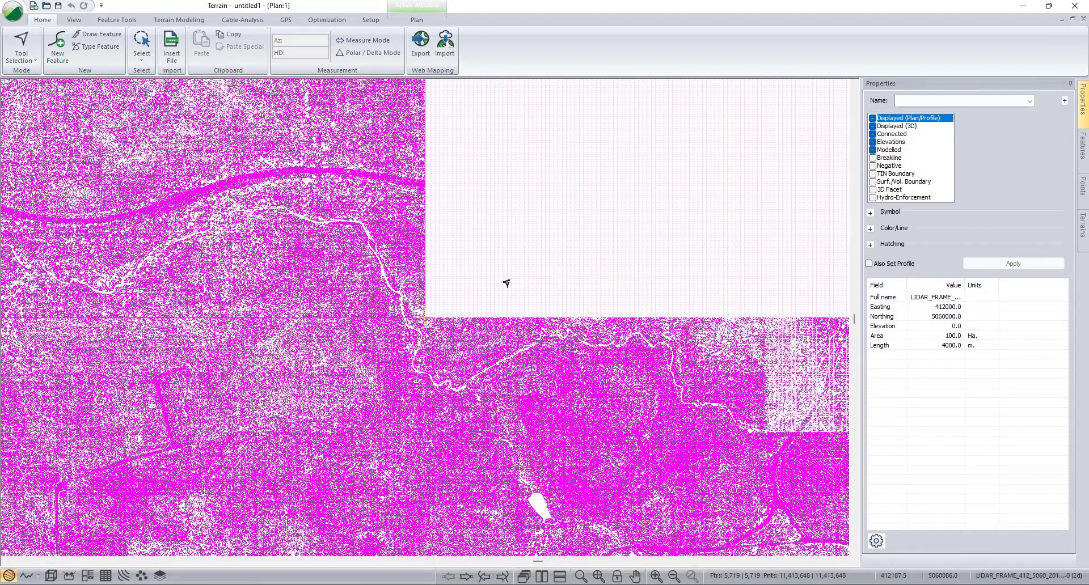
# - Inspect one imported LiDAR point feature in the northeastern tile against the tile extents, and clear the selection
pyautogui.click(551, 288)
pyautogui.scroll(-5, 545, 340)
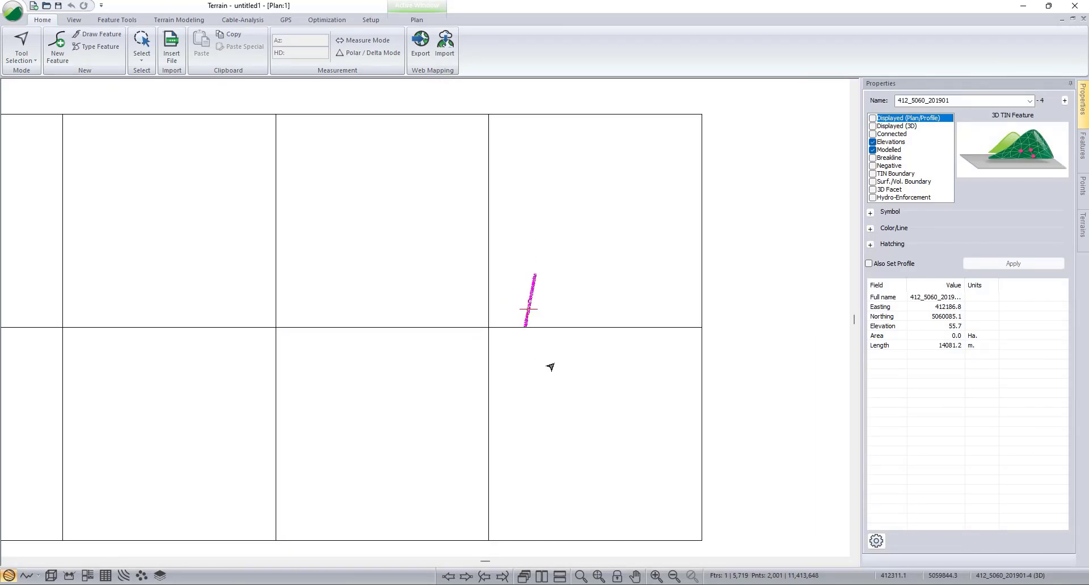
pyautogui.click(583, 488)
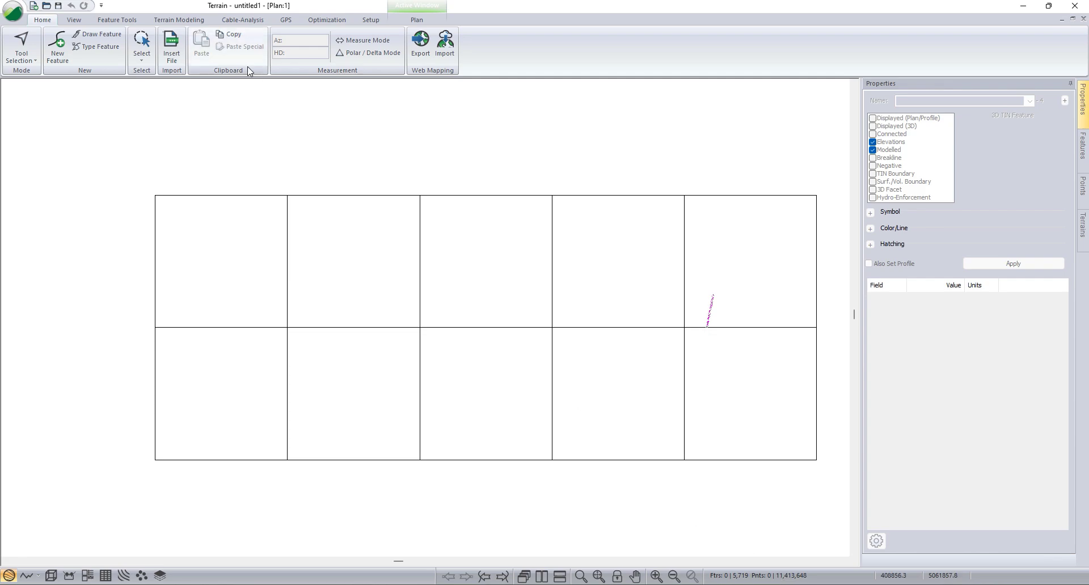
# - Generate the terrain TIN with a maximum side length of 200 and major and minor contours, using a major interval of 25
pyautogui.click(178, 19)
pyautogui.click(13, 40)
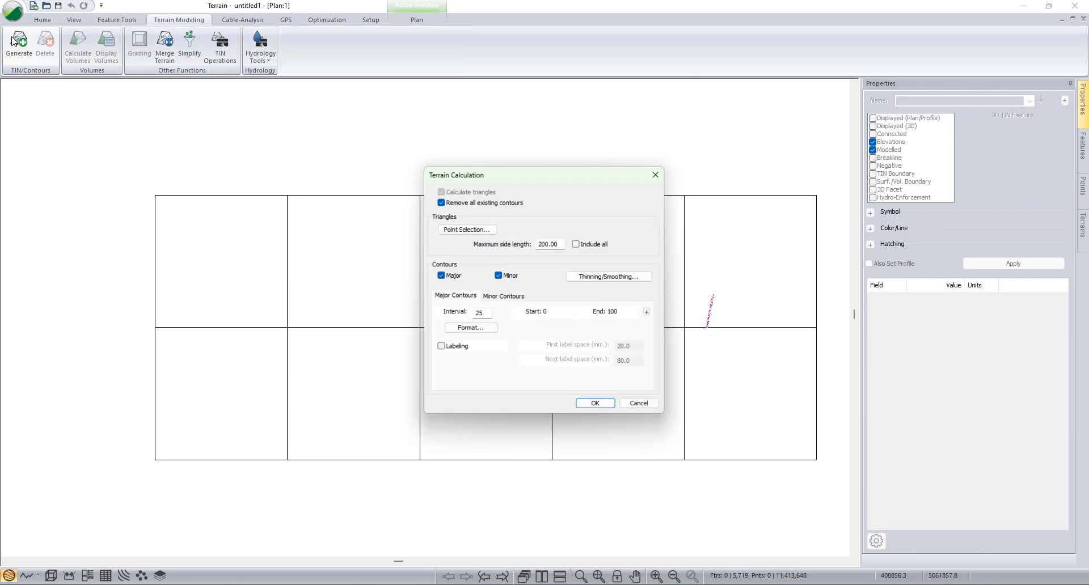
pyautogui.click(595, 405)
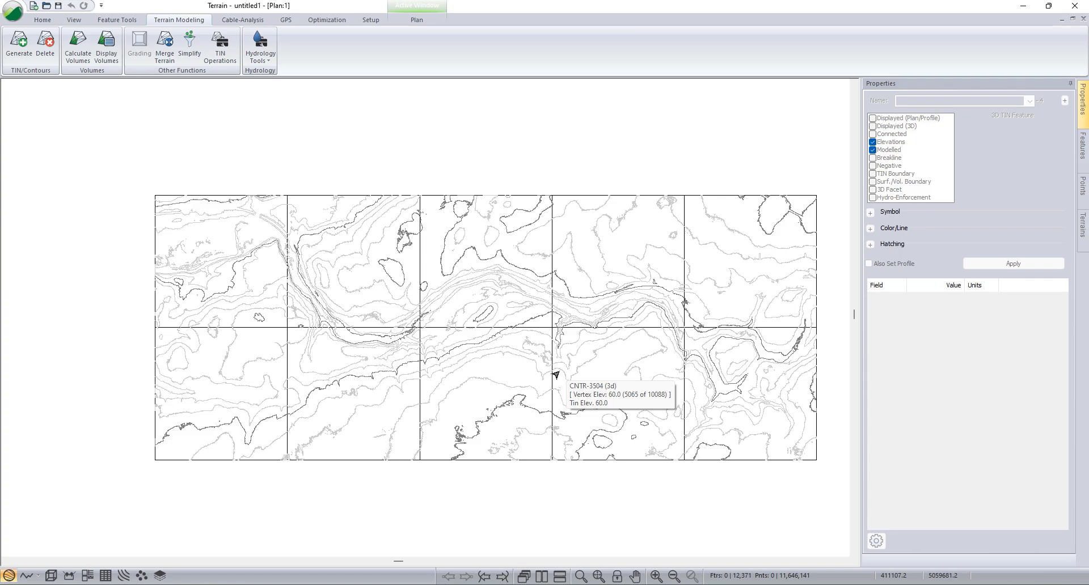
# - Open a 3D view of the terrain, turn it along the river valley, and tile it side by side with the plan
pyautogui.click(50, 575)
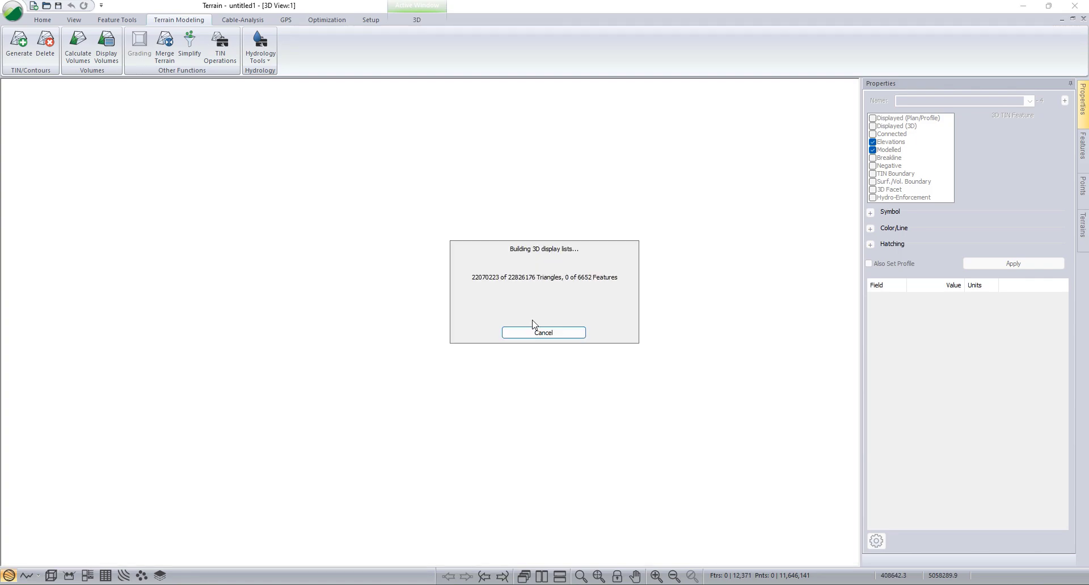
pyautogui.scroll(6, 489, 299)
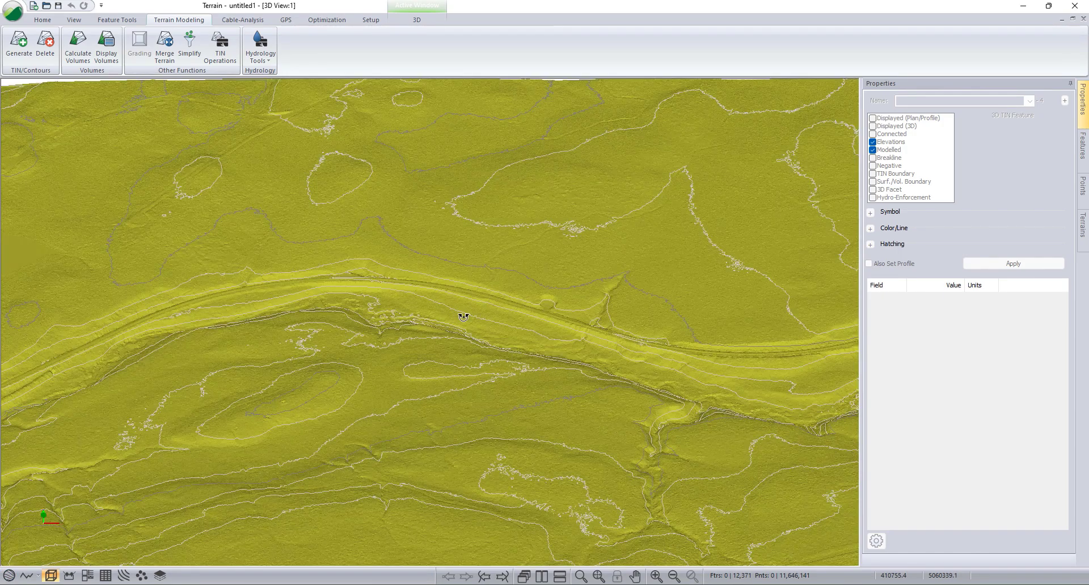
pyautogui.moveTo(462, 316); pyautogui.dragTo(671, 298)
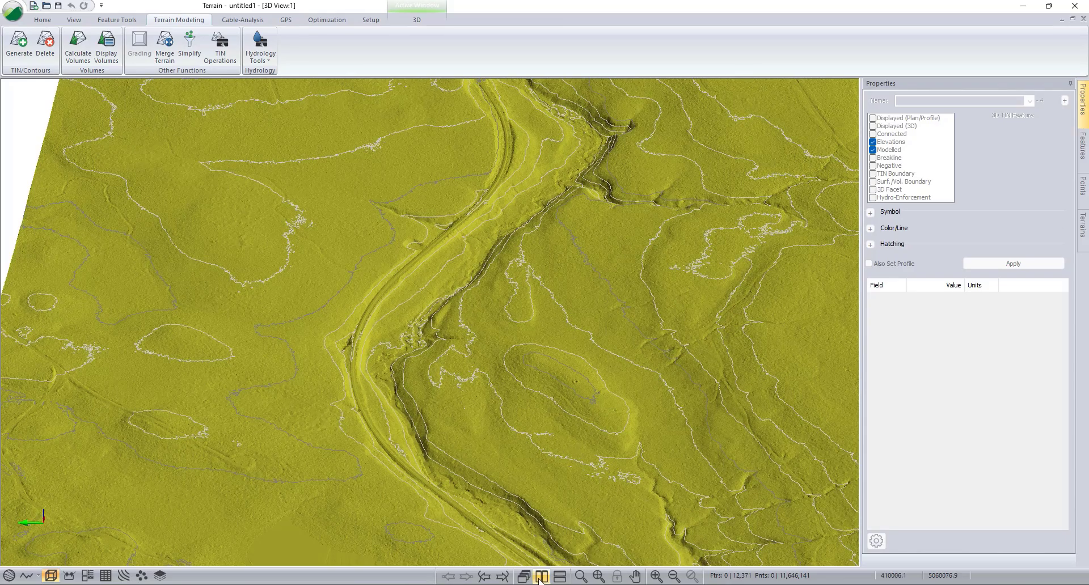
pyautogui.click(542, 576)
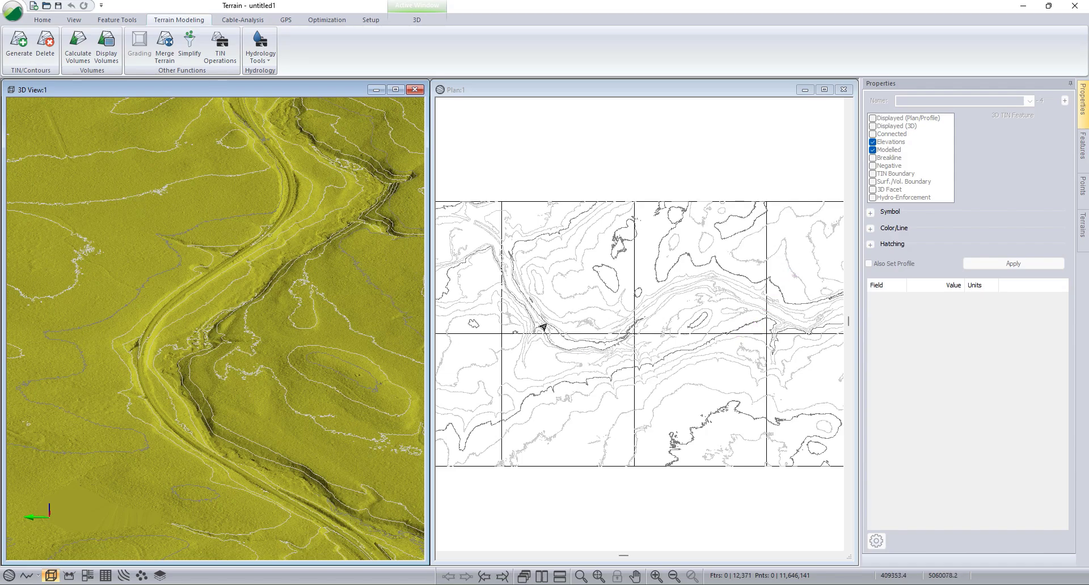
# - Generate stream and pond features from the current TIN with a 1.00 m cell size and a stream drainage area of 130 sq. m
pyautogui.click(273, 57)
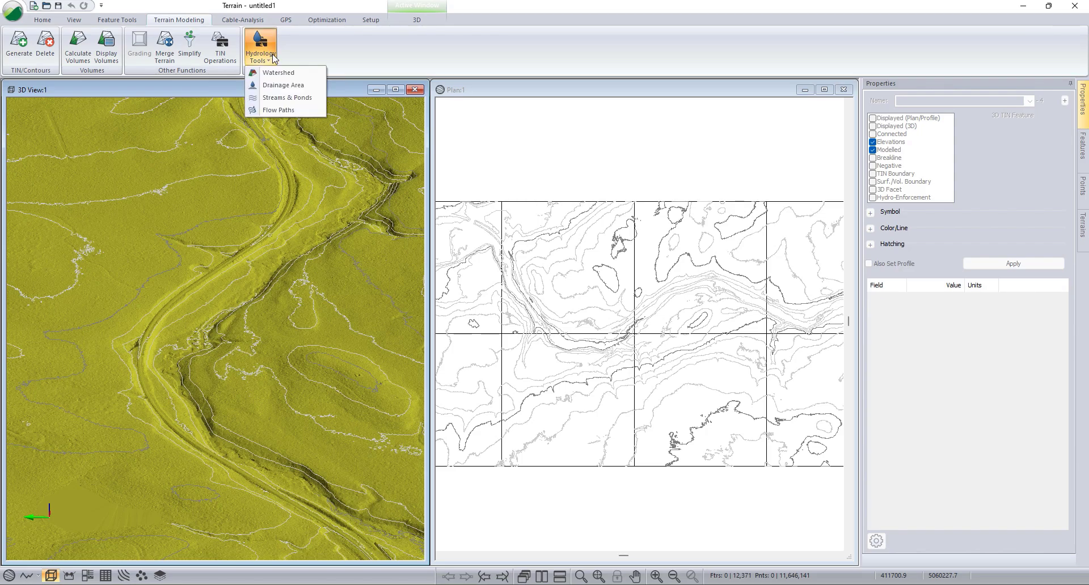
pyautogui.click(294, 102)
pyautogui.moveTo(506, 300); pyautogui.dragTo(437, 291)
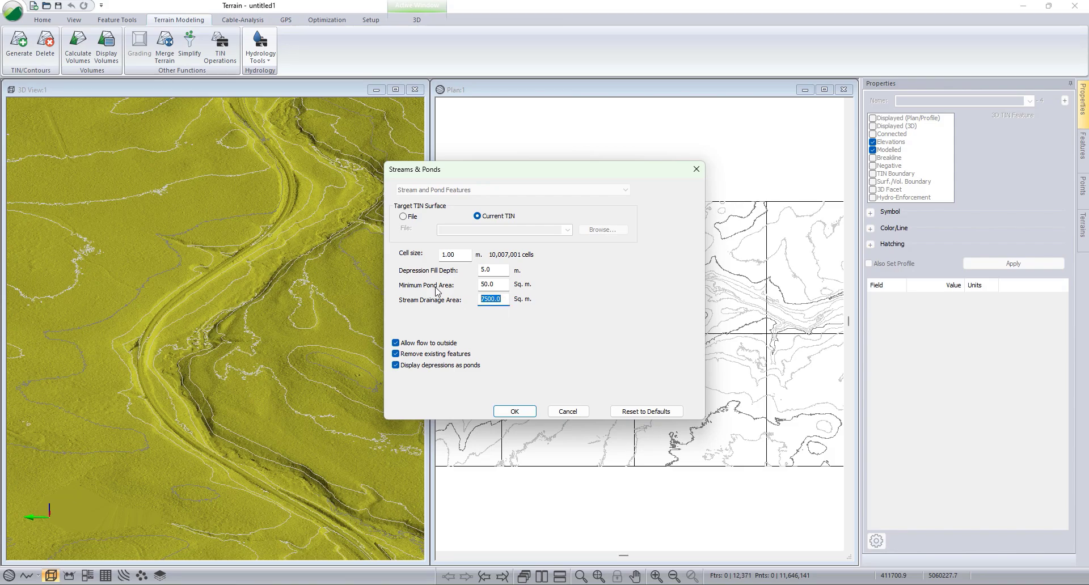
pyautogui.write('130')
pyautogui.click(514, 411)
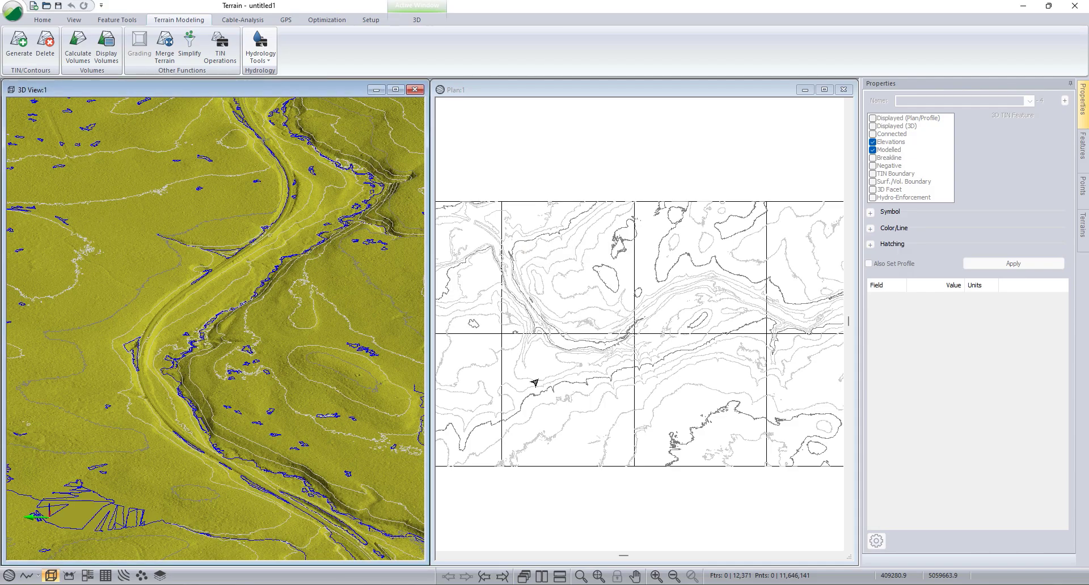
# - Simplify the main stream line along the river valley with a tolerance of 5
pyautogui.scroll(5, 688, 306)
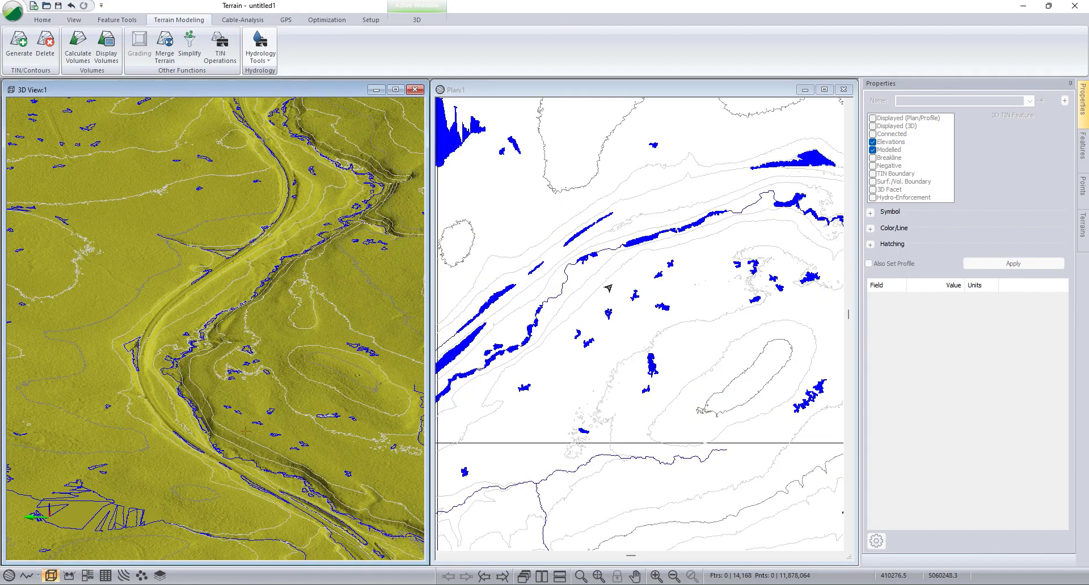
pyautogui.click(565, 277)
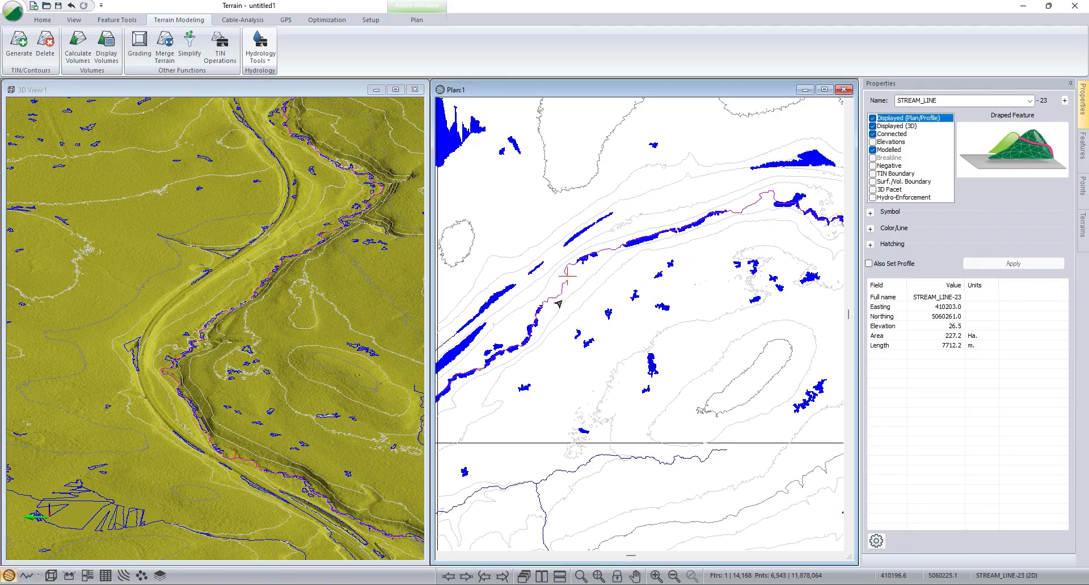
pyautogui.moveTo(547, 309)
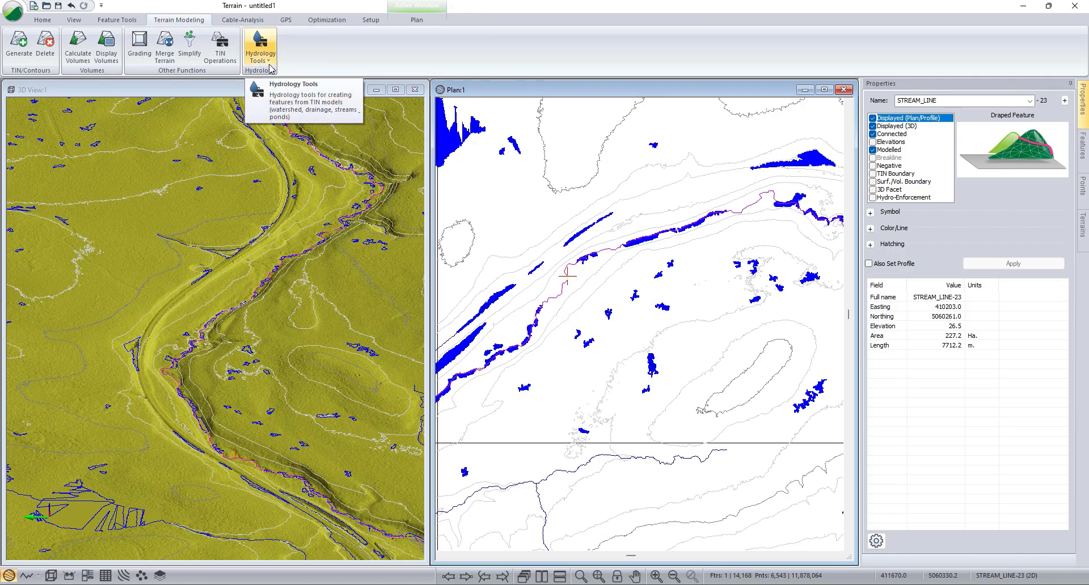
pyautogui.scroll(6, 545, 294)
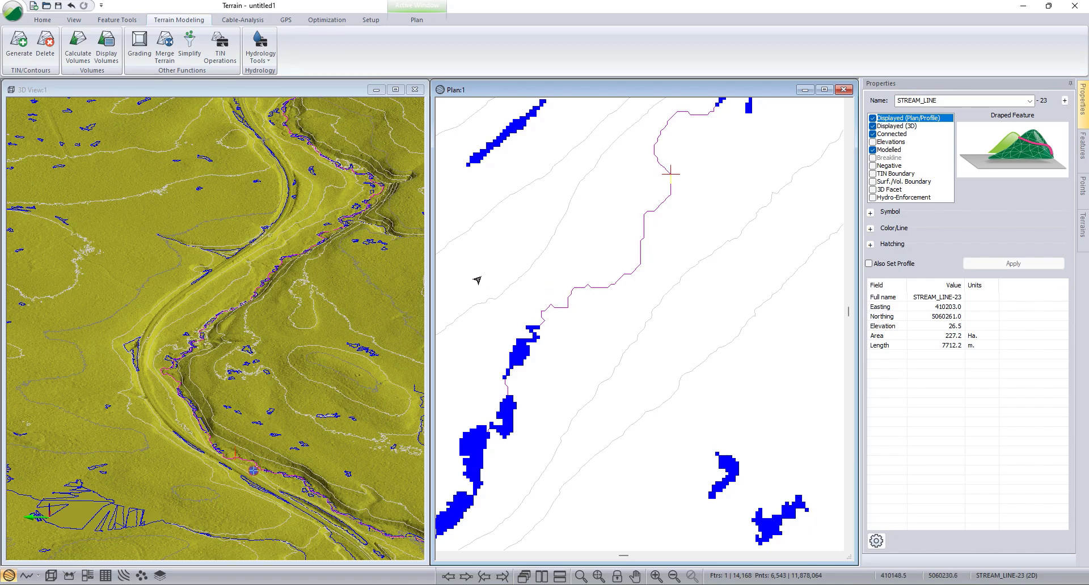
pyautogui.click(117, 20)
pyautogui.click(390, 59)
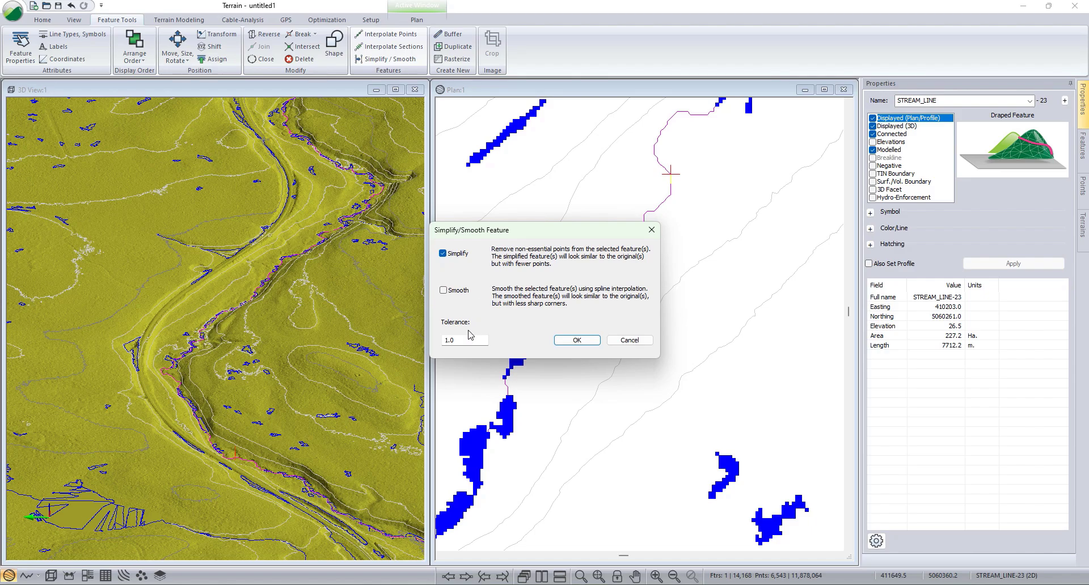
pyautogui.moveTo(466, 341); pyautogui.dragTo(362, 320)
pyautogui.click(577, 341)
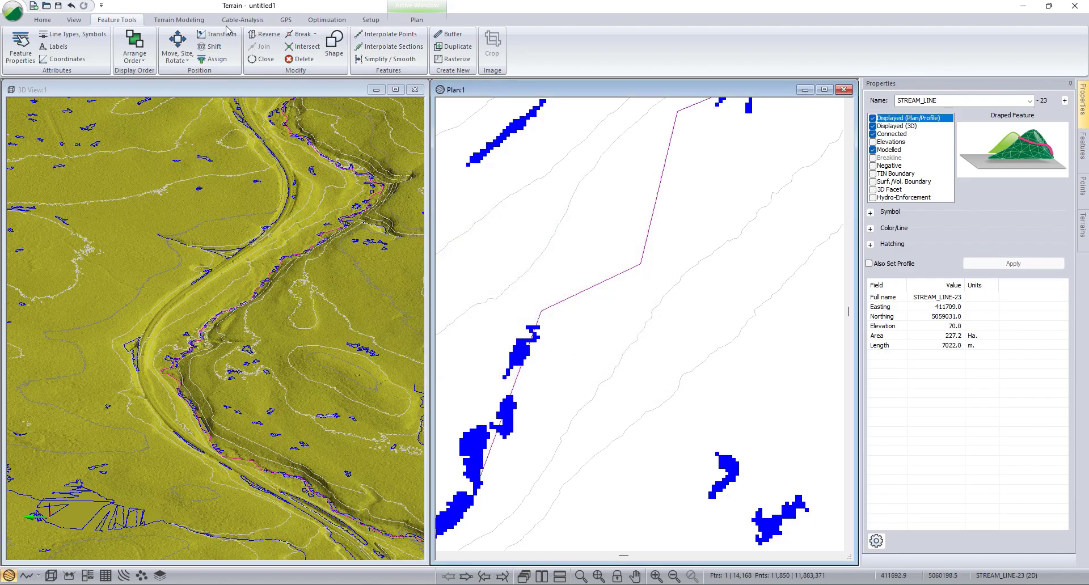
# - Simplify and smooth the same main stream line with a tolerance of 5
pyautogui.click(374, 59)
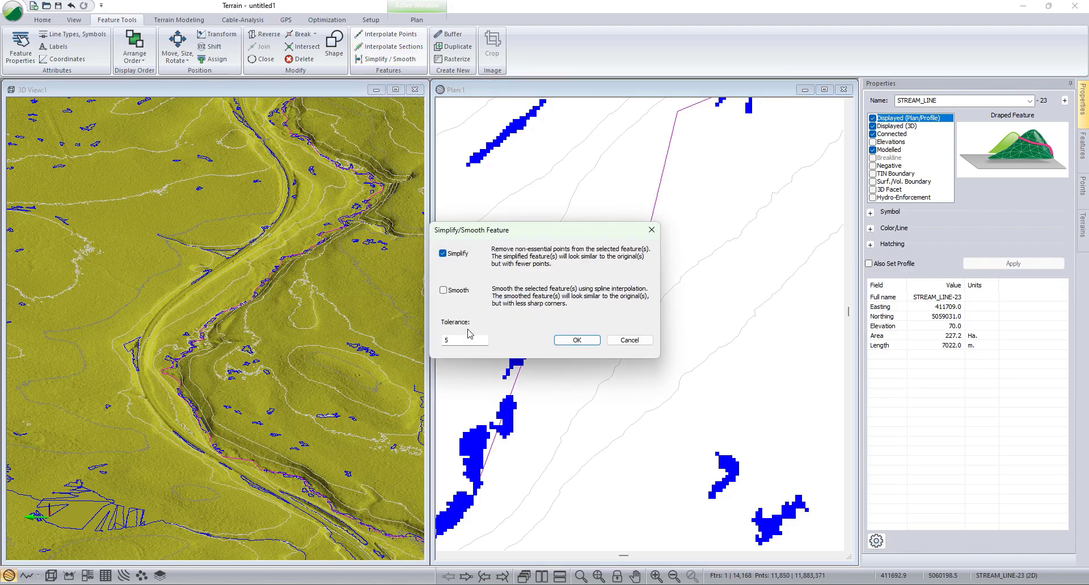
pyautogui.click(443, 290)
pyautogui.click(577, 341)
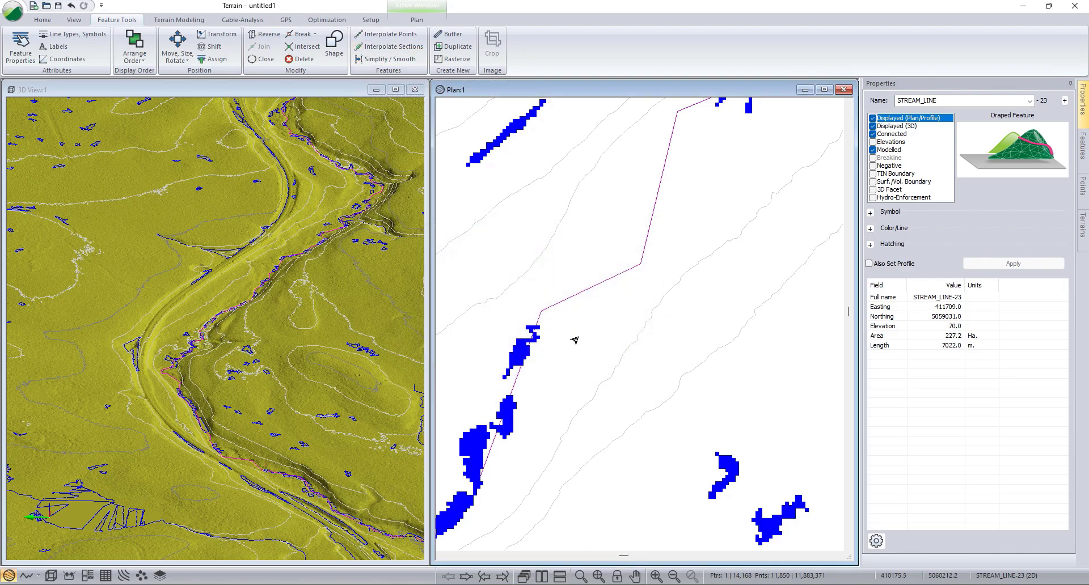
pyautogui.scroll(-3, 633, 269)
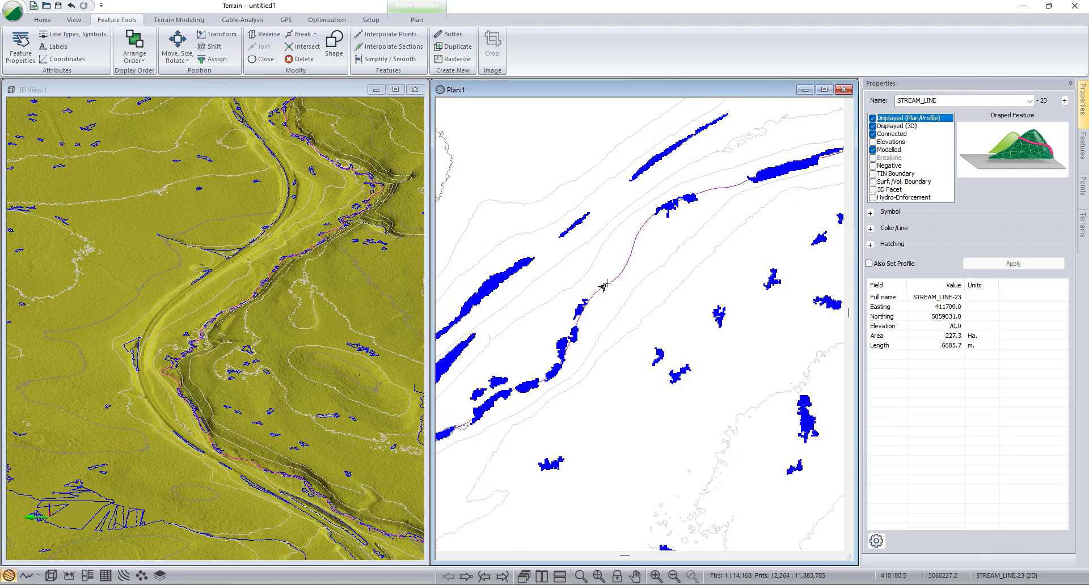
# - Break the main stream line at the point just upstream of its sharp bend, between the two ponds
pyautogui.click(313, 245)
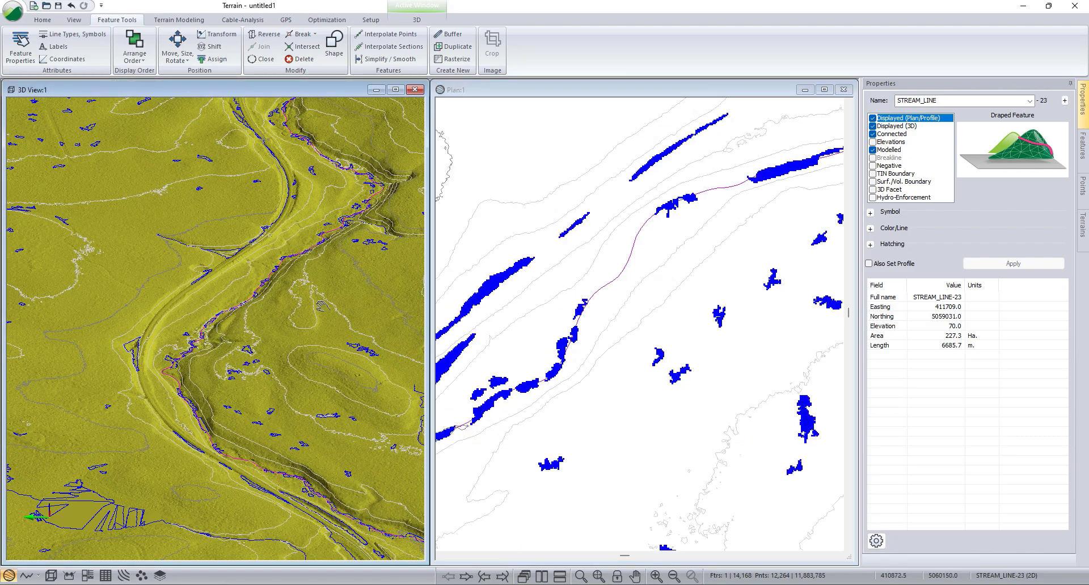
pyautogui.moveTo(313, 245); pyautogui.dragTo(201, 457)
pyautogui.moveTo(223, 408); pyautogui.dragTo(214, 378)
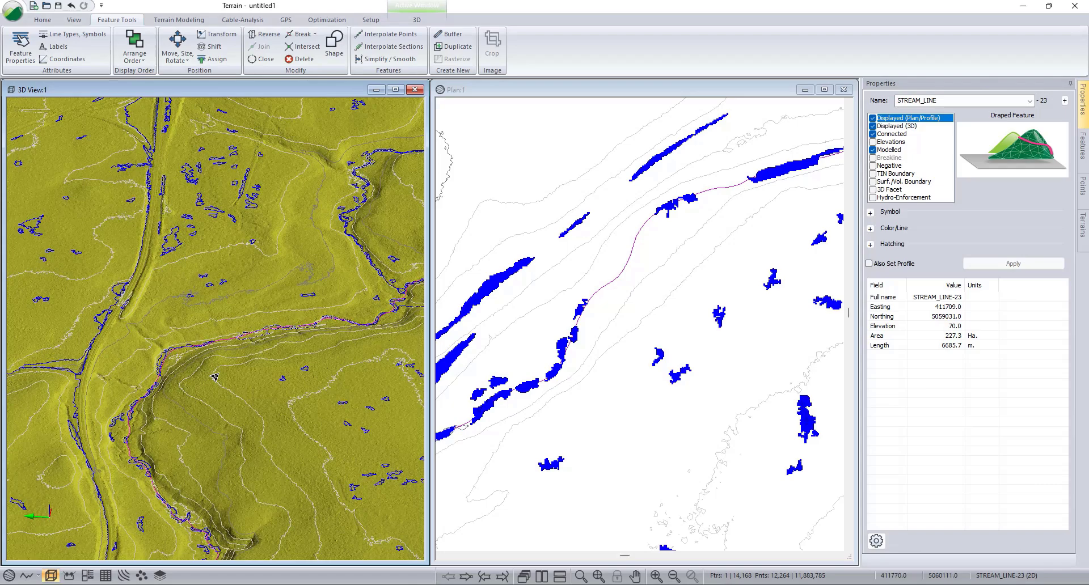
pyautogui.click(232, 349)
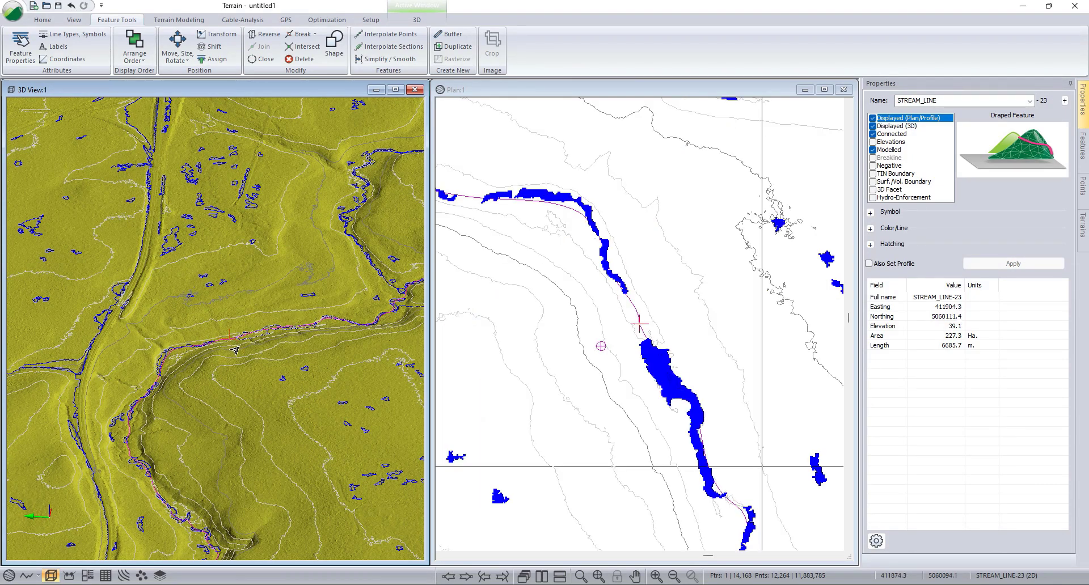
pyautogui.rightClick(637, 326)
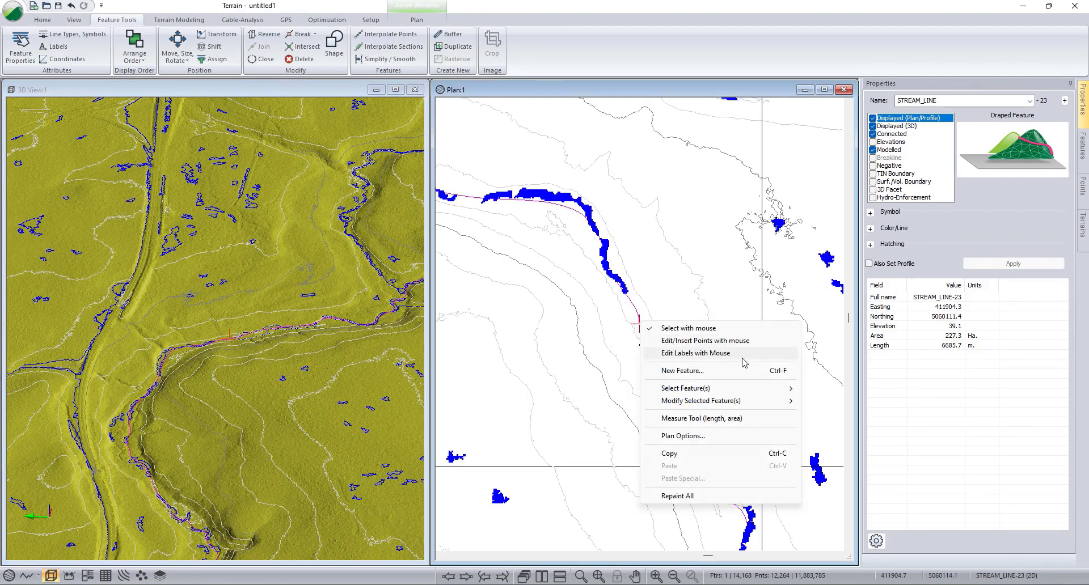
pyautogui.moveTo(732, 402)
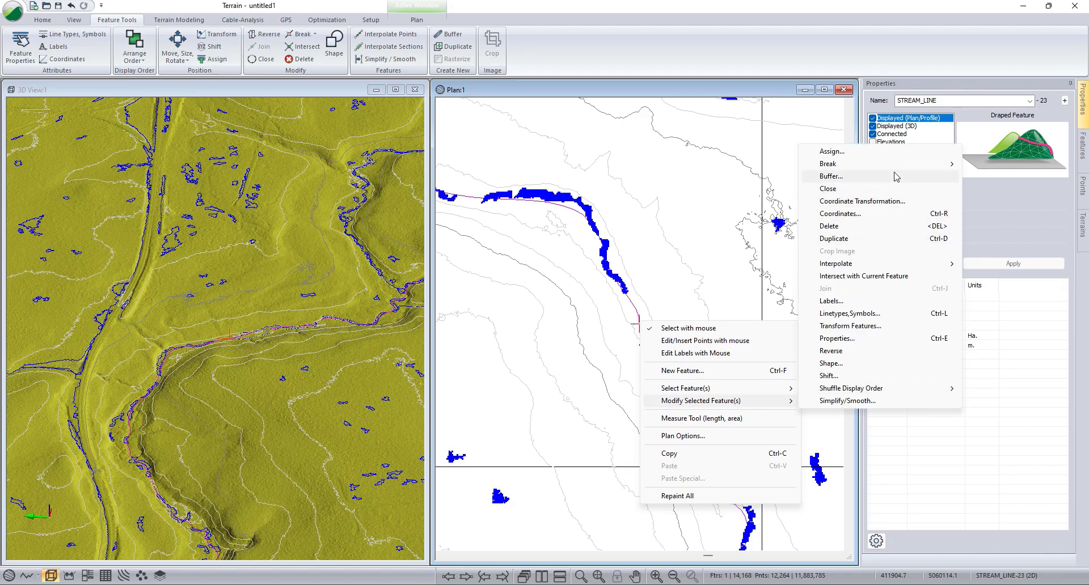
pyautogui.moveTo(892, 164)
pyautogui.click(725, 168)
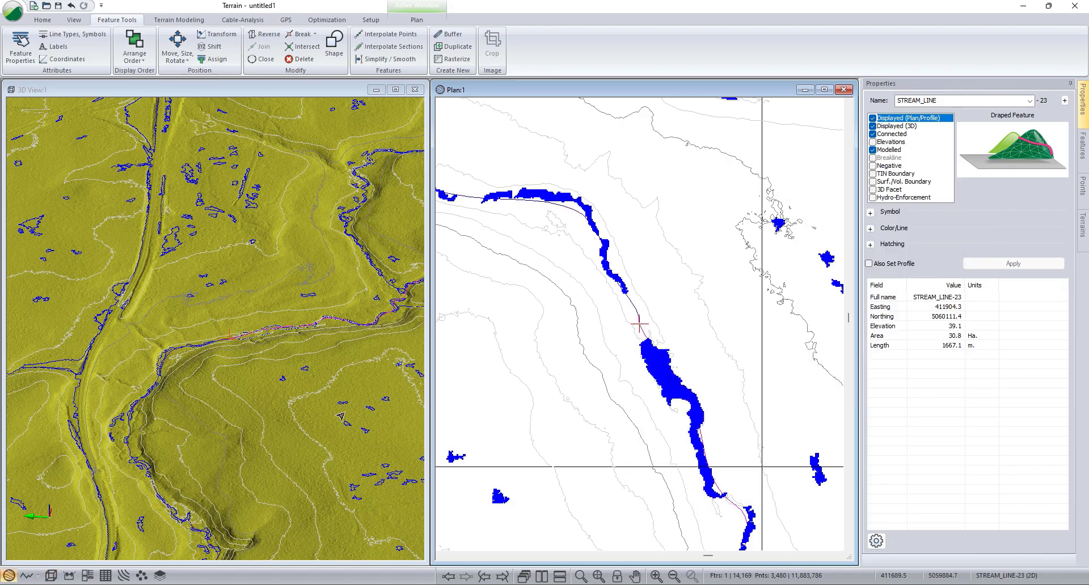
# - Break the downstream part of the main stream line where the southern tributary joins it
pyautogui.click(219, 341)
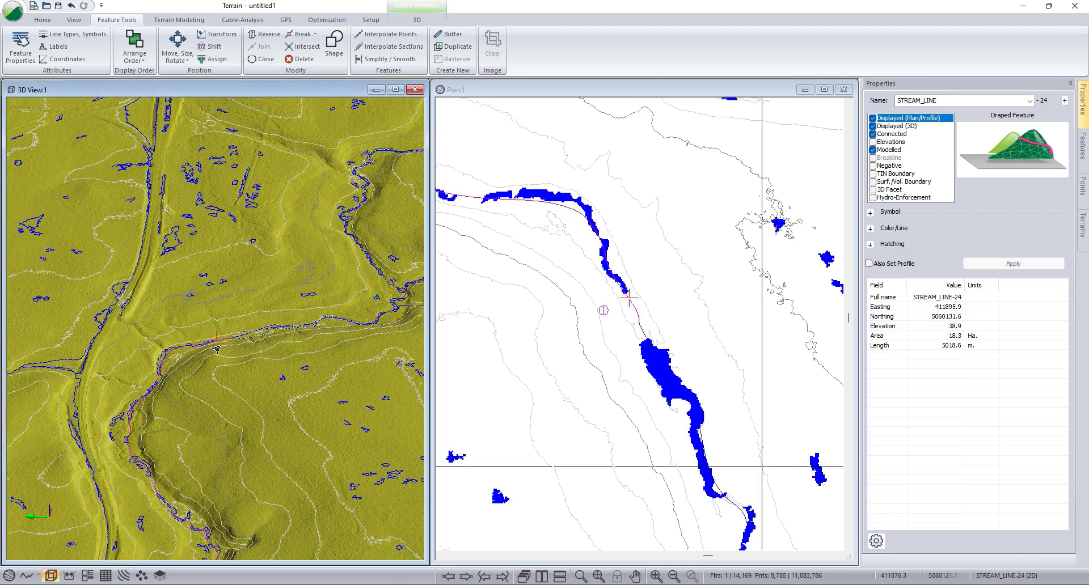
pyautogui.moveTo(223, 350); pyautogui.dragTo(497, 231, button='middle')
pyautogui.scroll(-5, 737, 345)
pyautogui.moveTo(559, 346); pyautogui.dragTo(668, 345, button='middle')
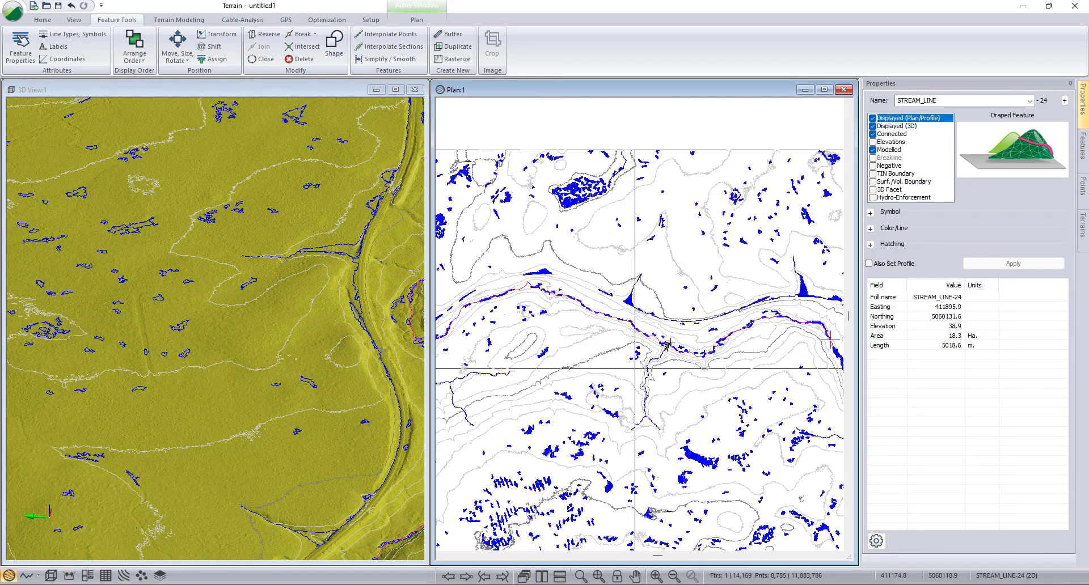
pyautogui.moveTo(543, 328); pyautogui.dragTo(601, 336, button='middle')
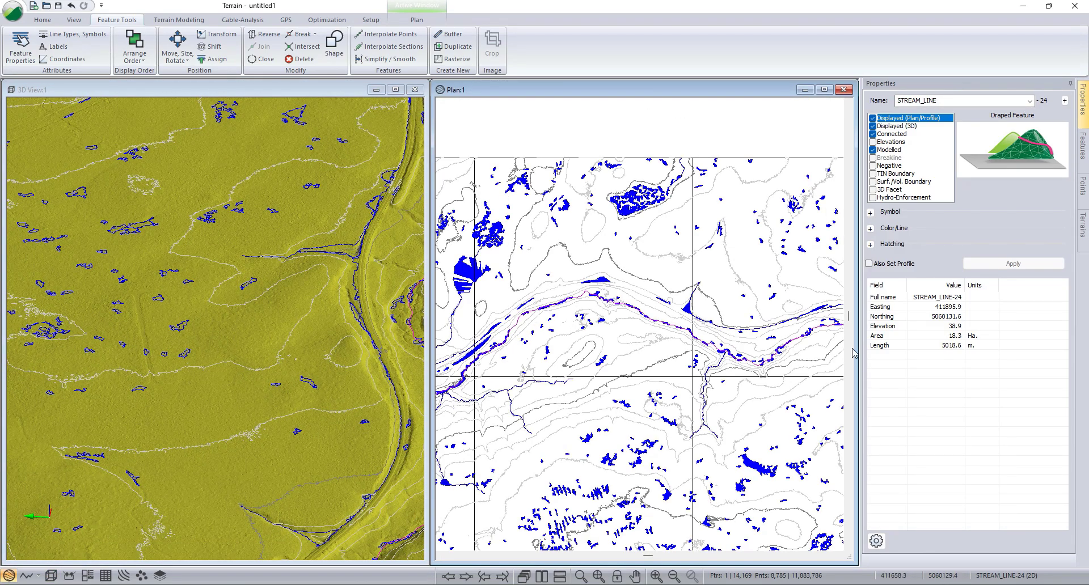
pyautogui.scroll(5, 649, 347)
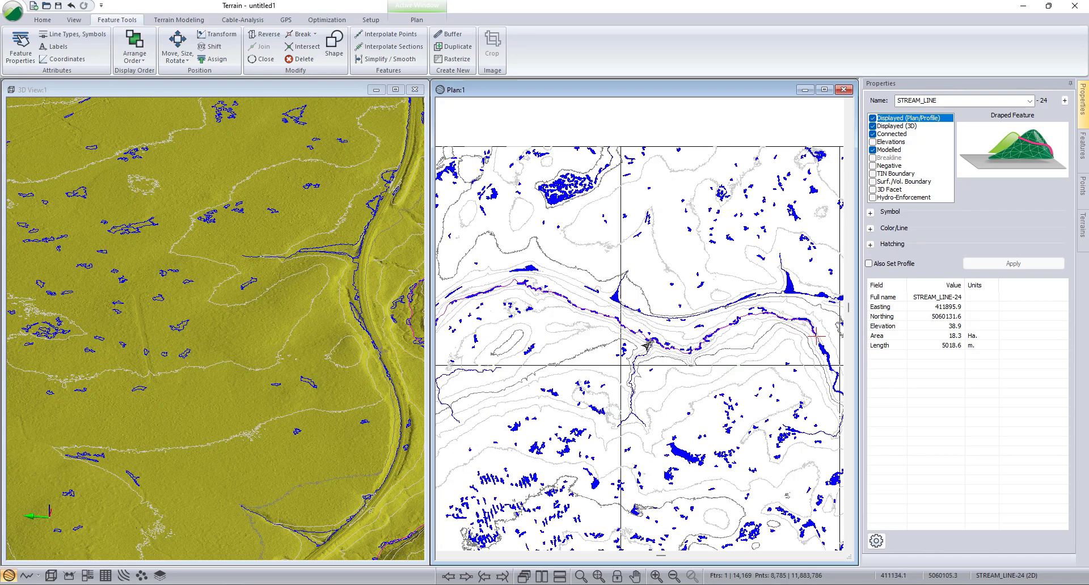
pyautogui.click(659, 335)
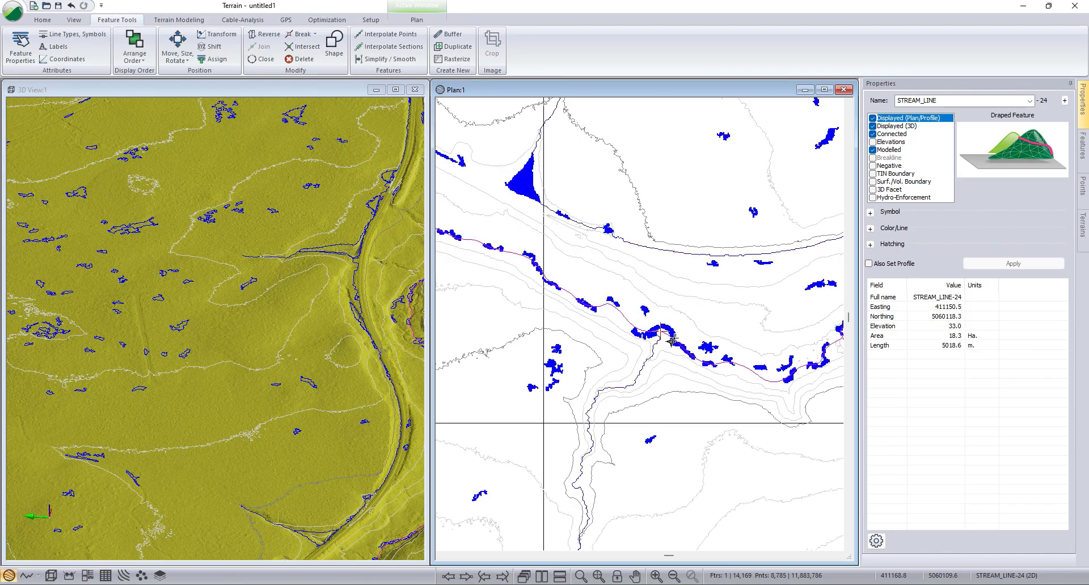
pyautogui.click(687, 350)
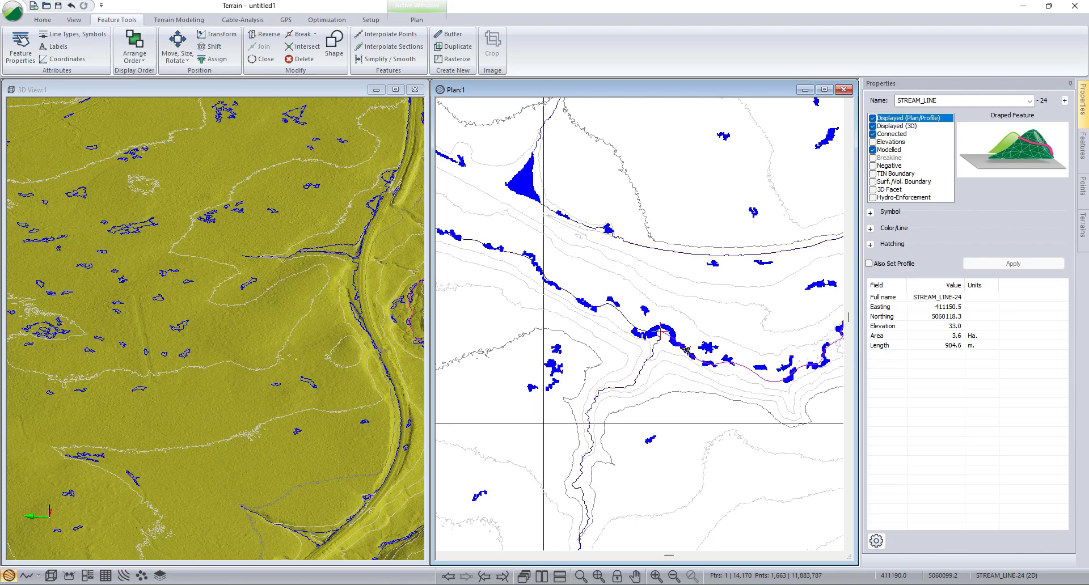
# - Examine the downstream section of the broken main stream line in both the 3D and plan views
pyautogui.click(743, 366)
pyautogui.scroll(-7, 263, 340)
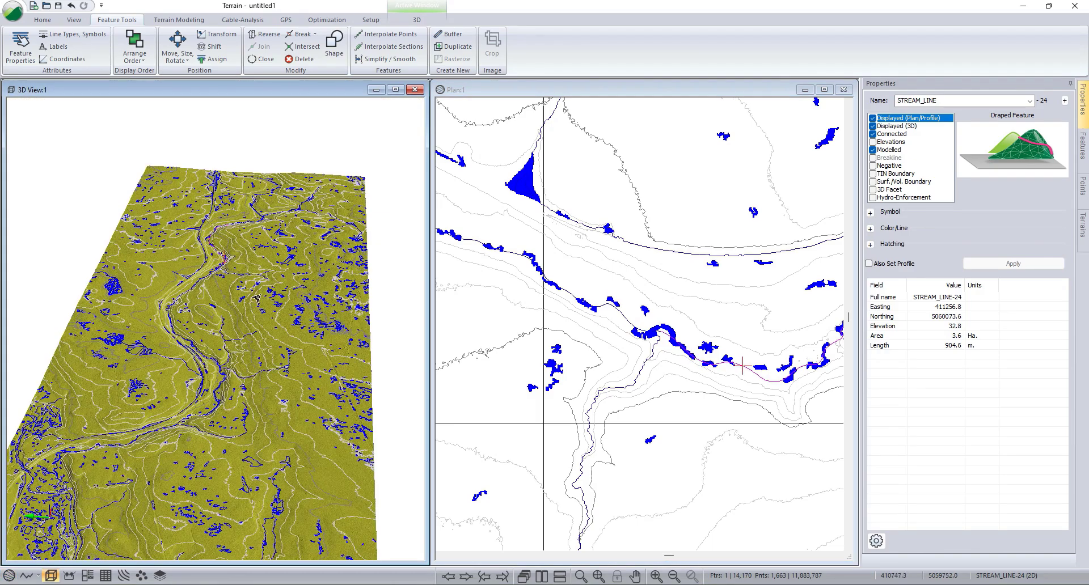
pyautogui.scroll(8, 256, 297)
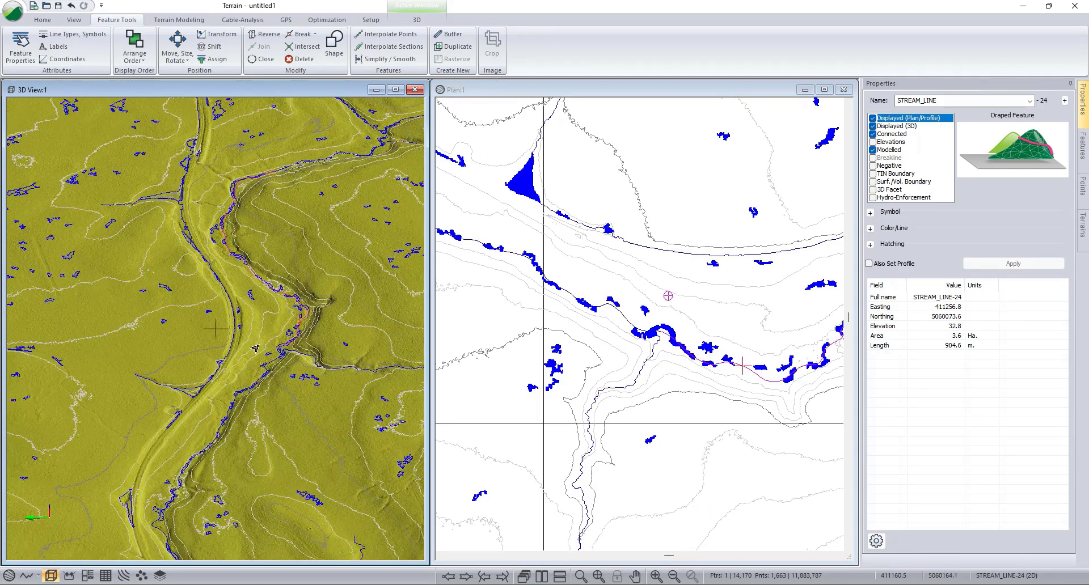
pyautogui.scroll(3, 256, 349)
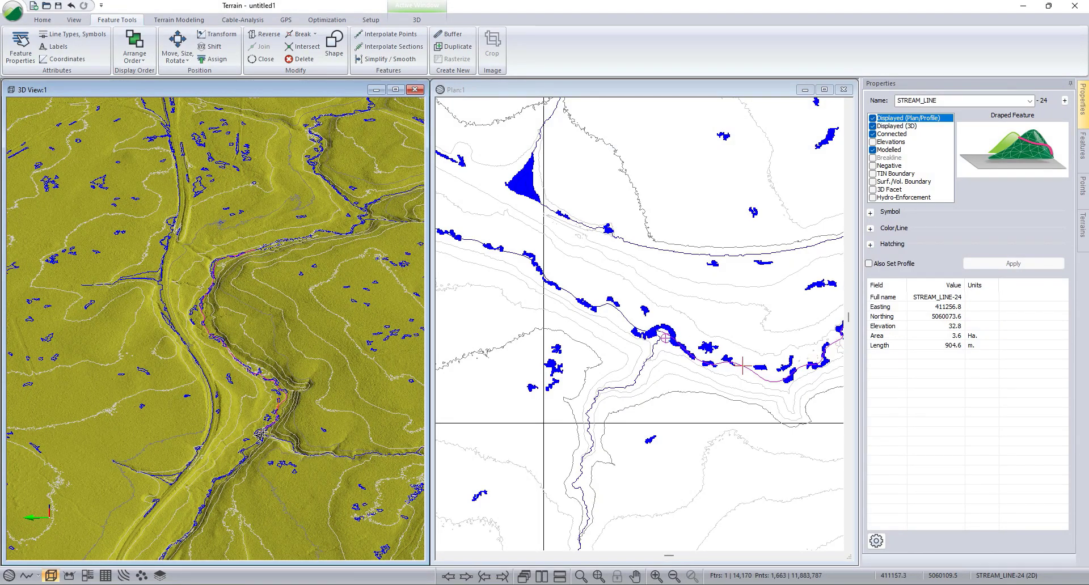
pyautogui.moveTo(773, 325); pyautogui.dragTo(516, 379, button='middle')
pyautogui.moveTo(687, 349); pyautogui.dragTo(600, 374, button='middle')
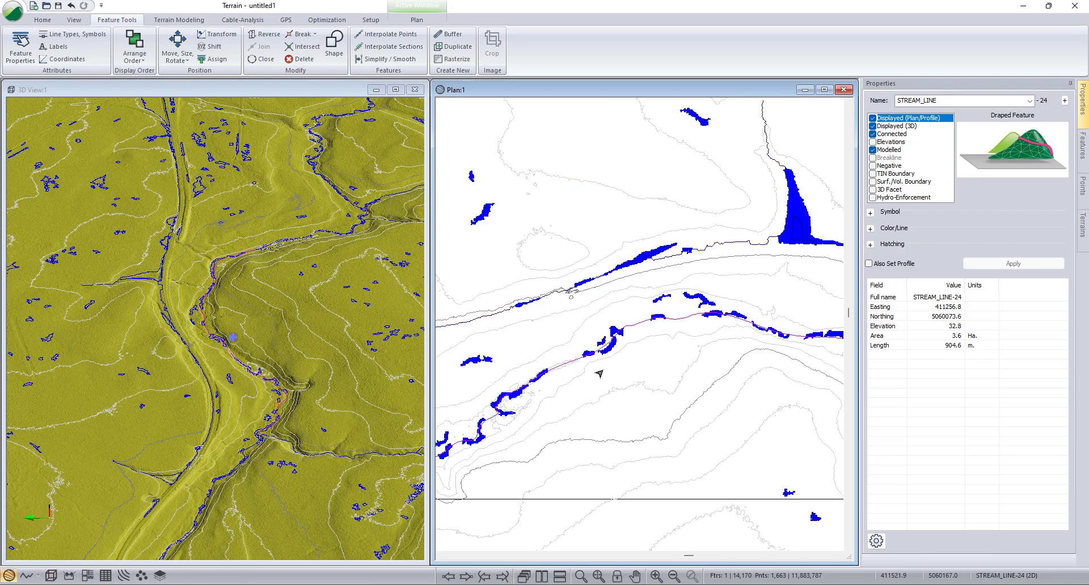
pyautogui.scroll(-1, 600, 374)
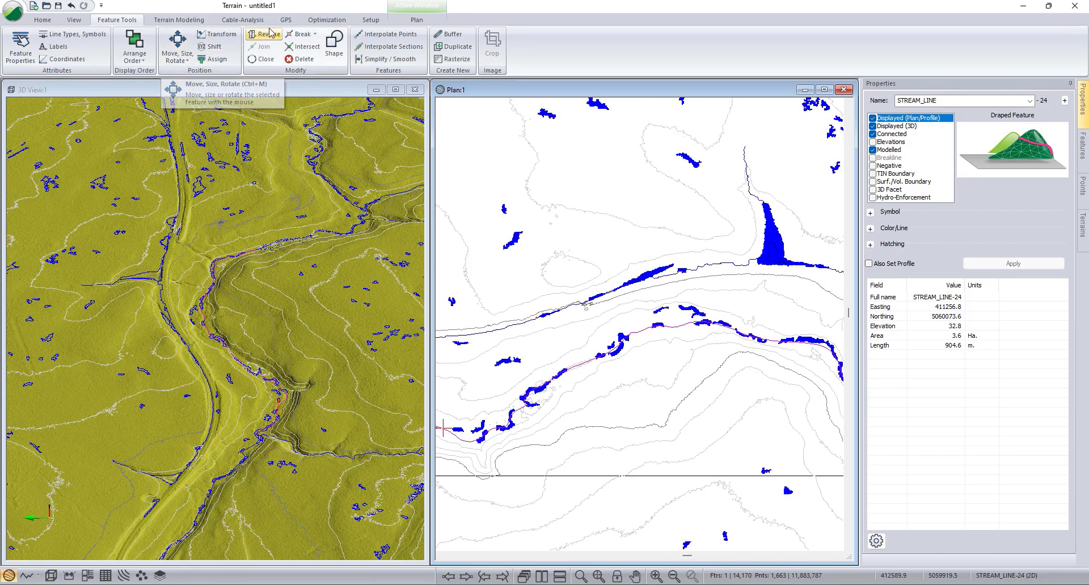
# - Interpolate sections along the selected stream line at fixed 60 m spacing, 75 m wide on each side, excluding existing points
pyautogui.click(367, 50)
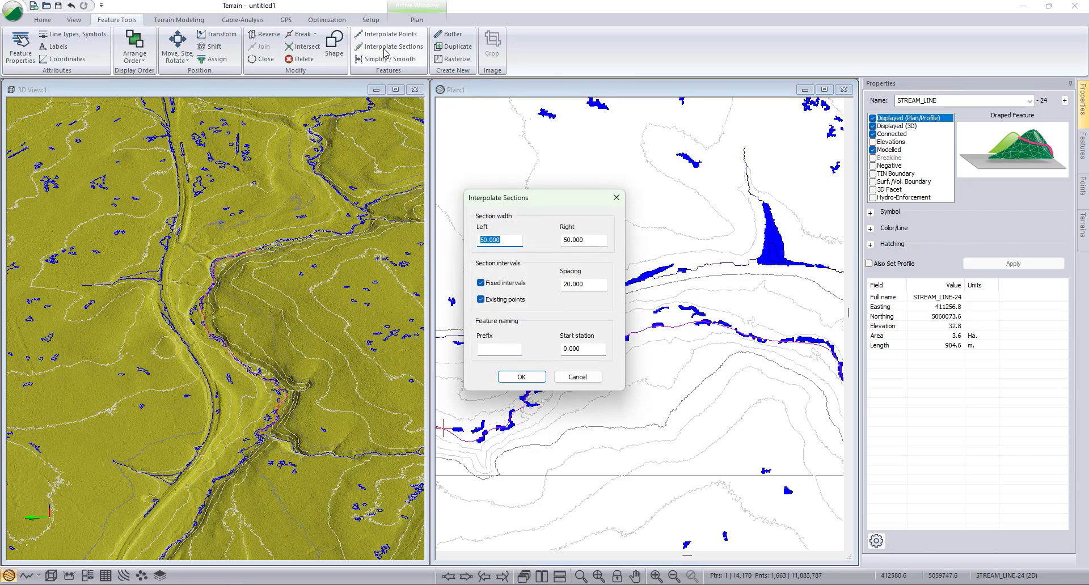
pyautogui.click(482, 300)
pyautogui.moveTo(587, 283); pyautogui.dragTo(558, 288)
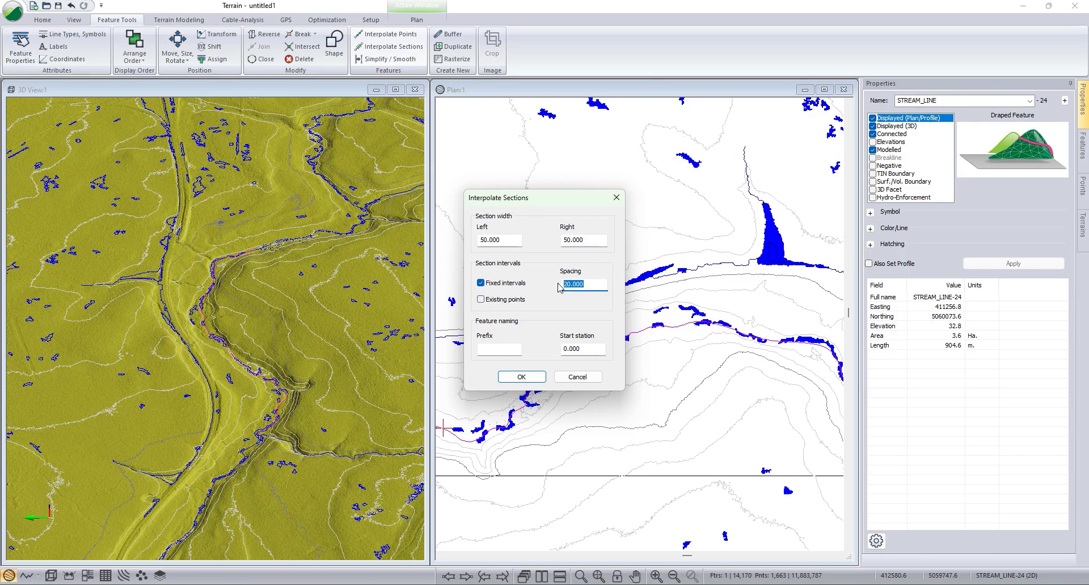
pyautogui.write('60')
pyautogui.moveTo(590, 239); pyautogui.dragTo(437, 201)
pyautogui.write('75')
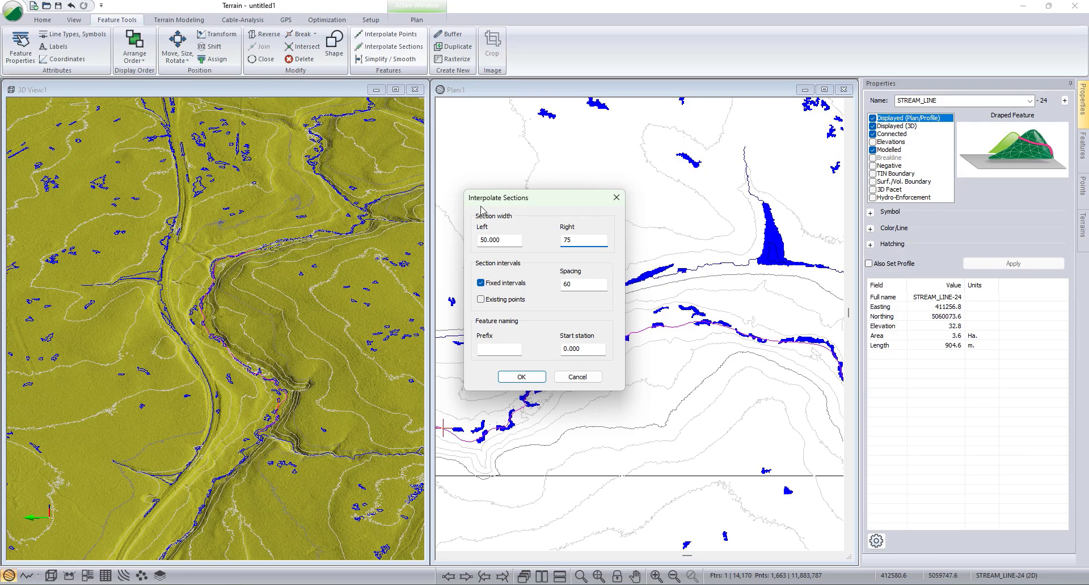
pyautogui.doubleClick(512, 240)
pyautogui.write('75')
pyautogui.click(534, 377)
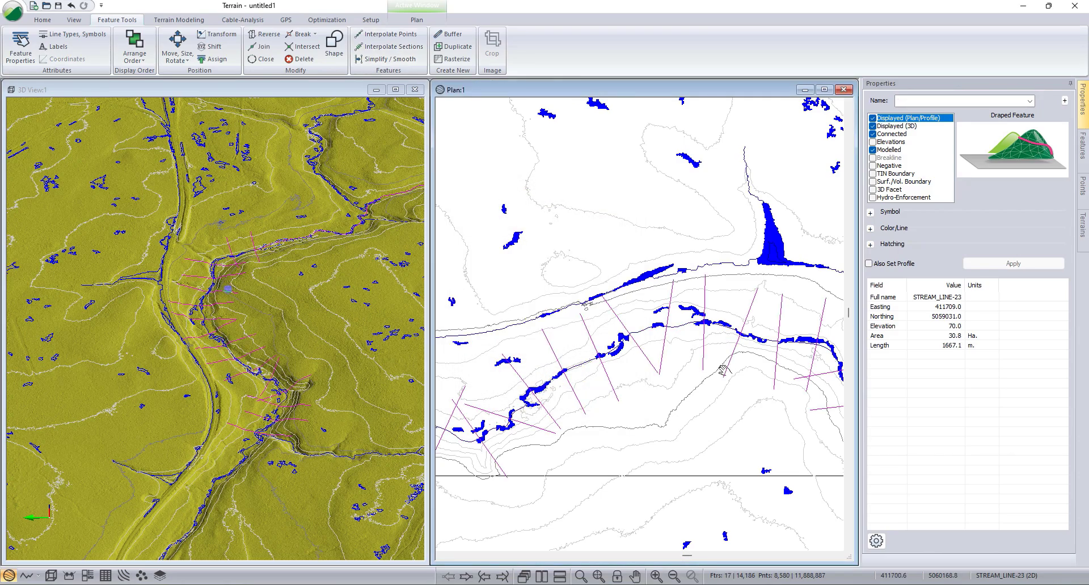
# - Select the cross-section just upstream of the sharp bend, at station 0.0, and step through its points
pyautogui.moveTo(727, 370); pyautogui.dragTo(578, 372, button='middle')
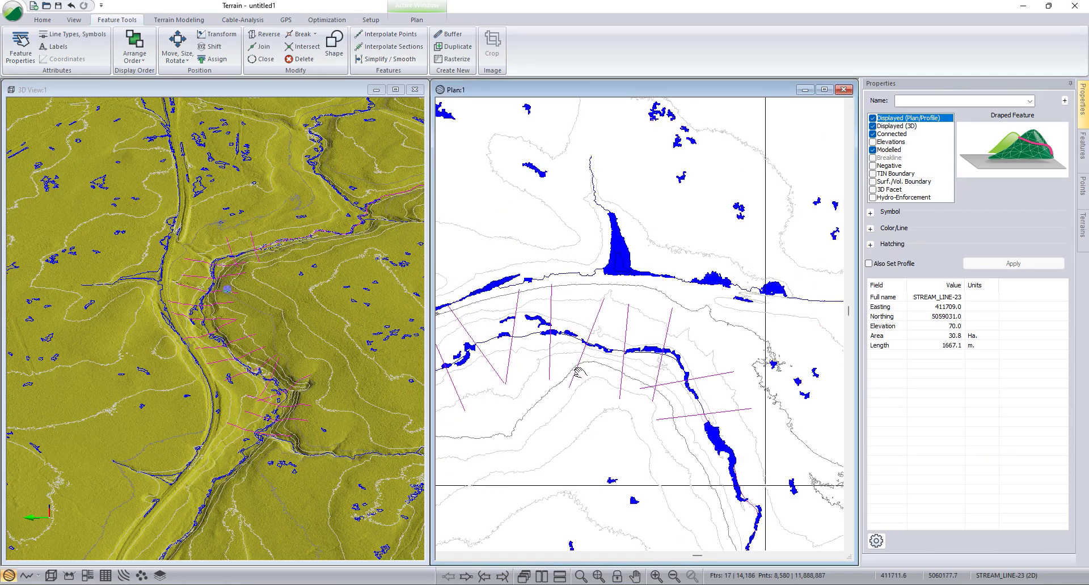
pyautogui.click(657, 420)
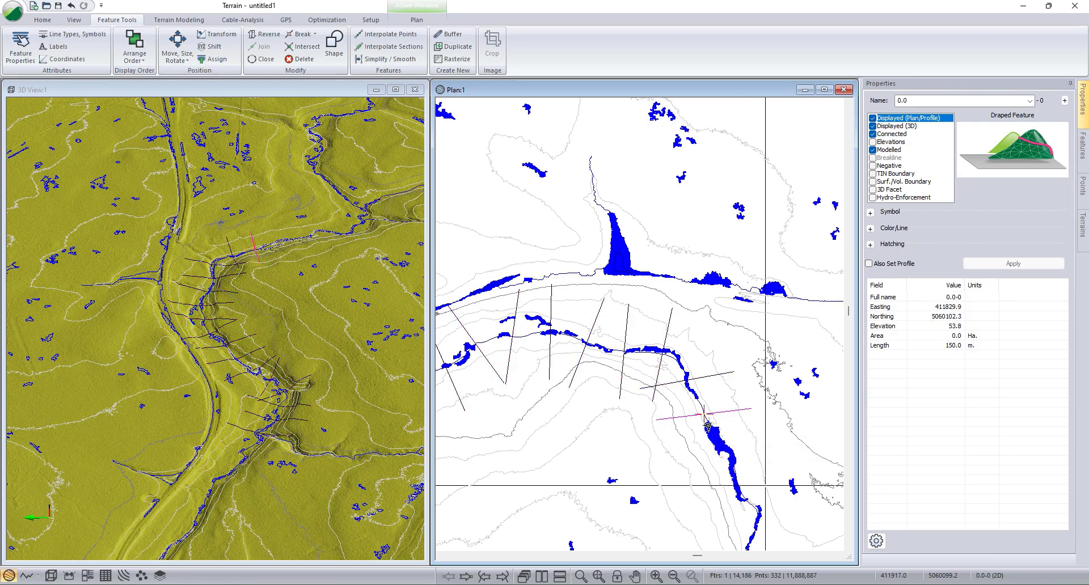
pyautogui.press('Right')
pyautogui.press('Right')
pyautogui.moveTo(718, 373)
pyautogui.mouseDown(button='middle')
pyautogui.moveTo(736, 388)
pyautogui.moveTo(753, 383)
pyautogui.mouseUp(button='middle')
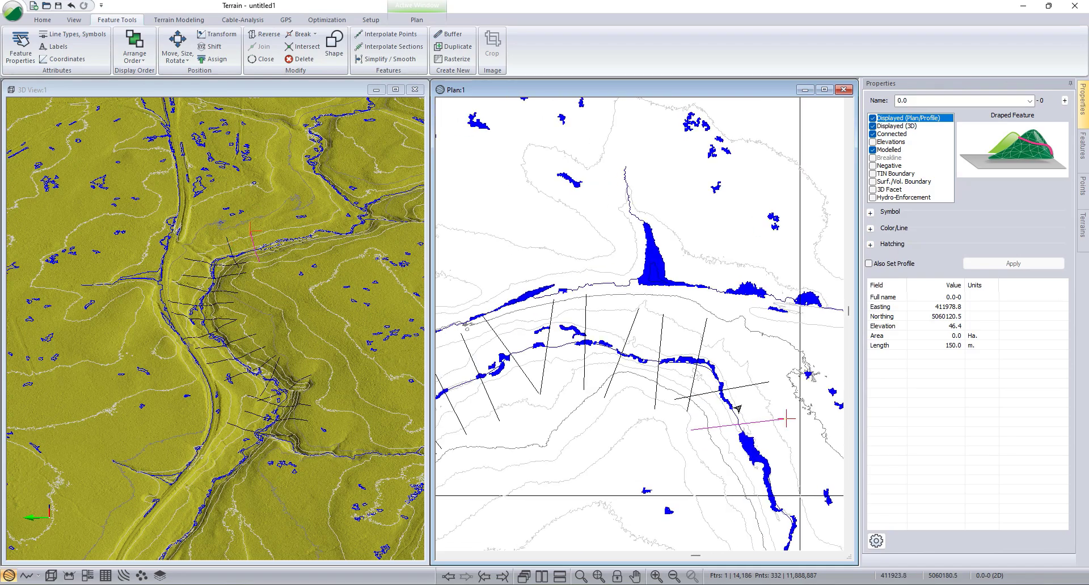
# - Rename the stream line crossed by the new sections as Study Reach
pyautogui.click(731, 423)
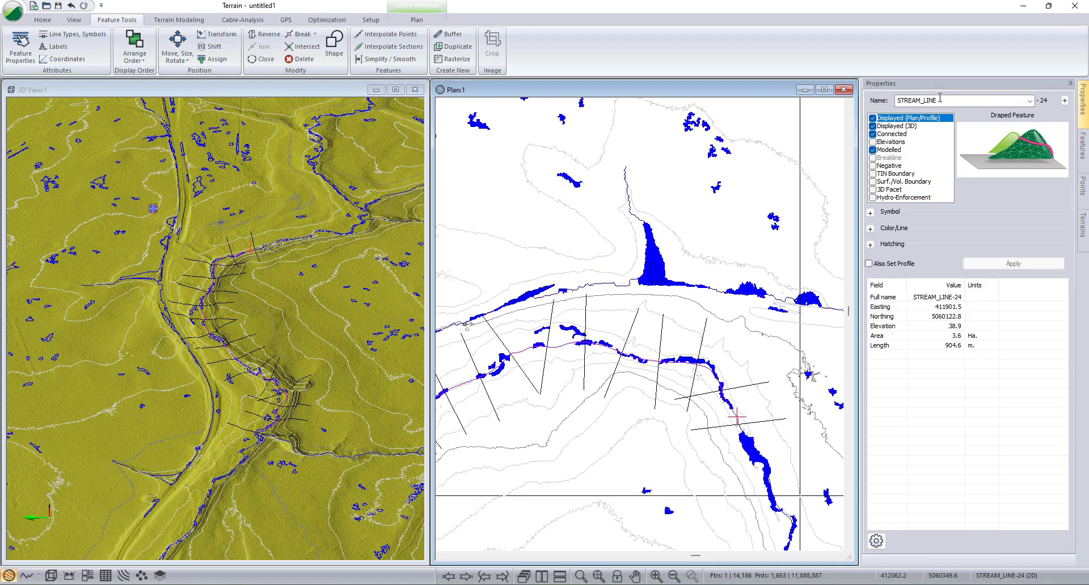
pyautogui.click(911, 100)
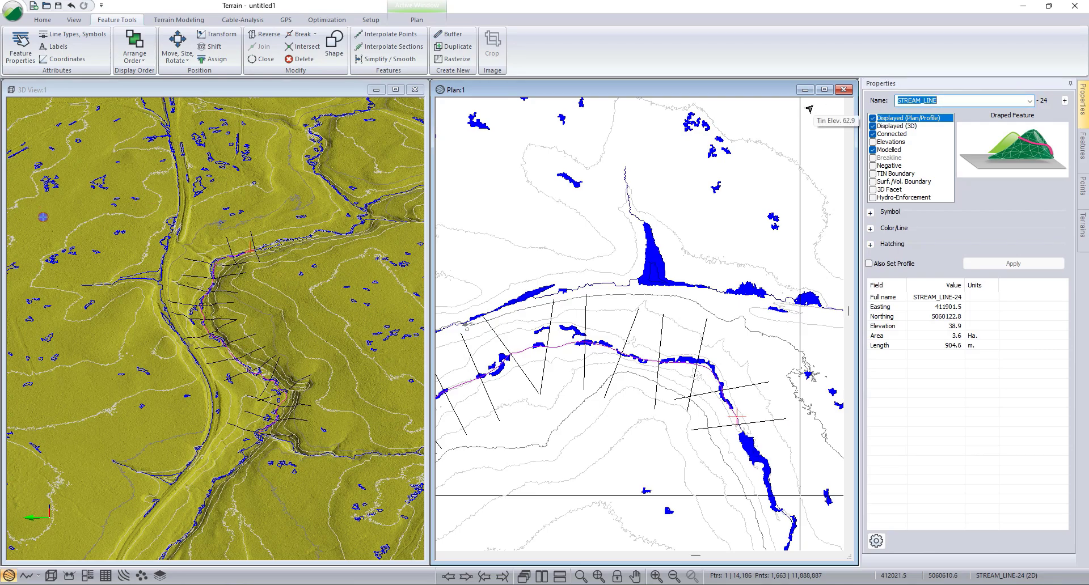
pyautogui.write('Stu')
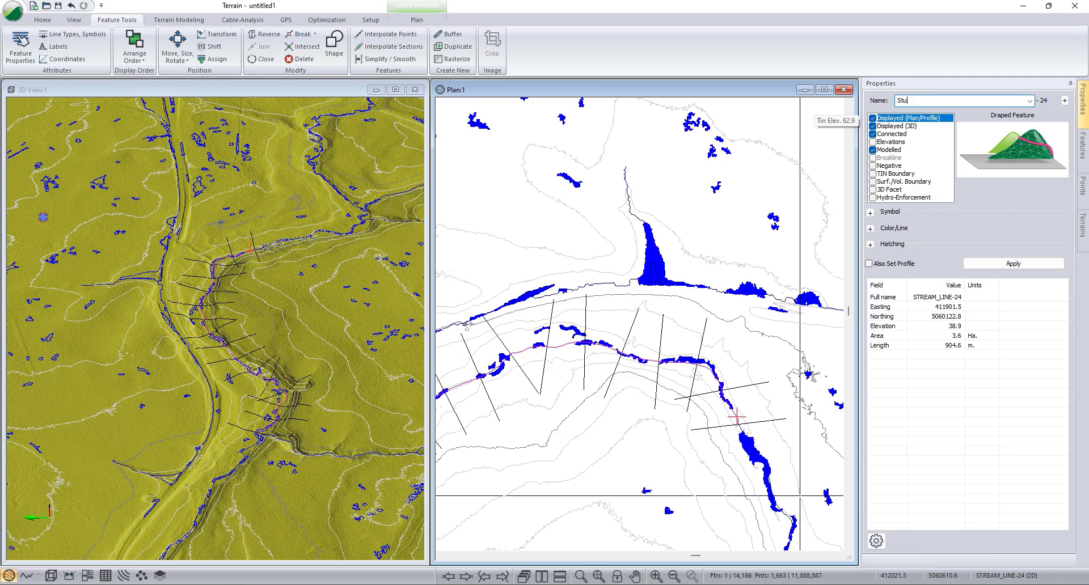
pyautogui.write('dy Reach')
pyautogui.click(1013, 264)
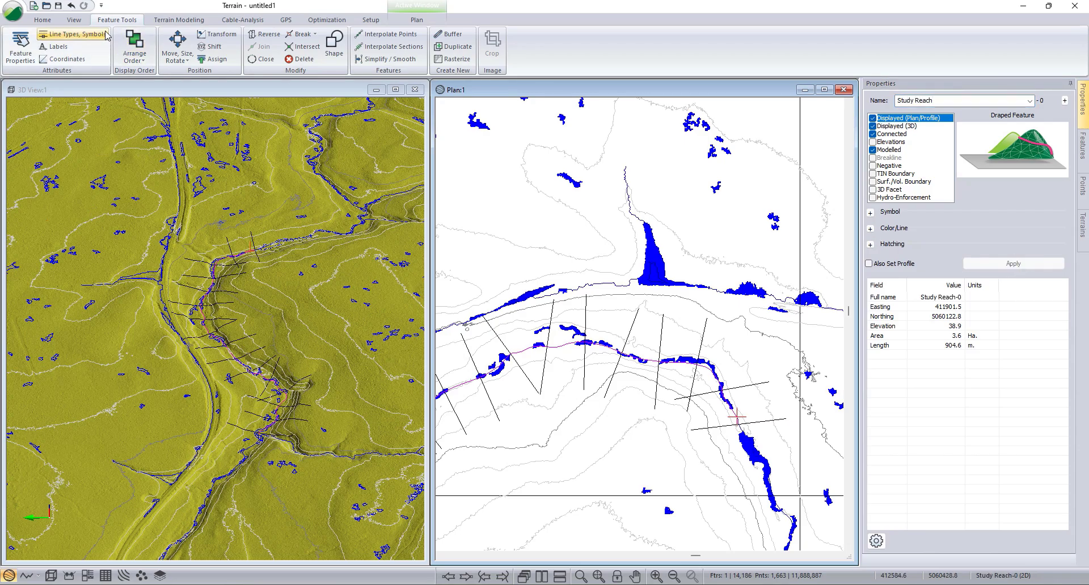
# - Save the terrain model in Hec/Ras (*.geo) format as Pre Construction in the HEC-RAS folder
pyautogui.click(6, 15)
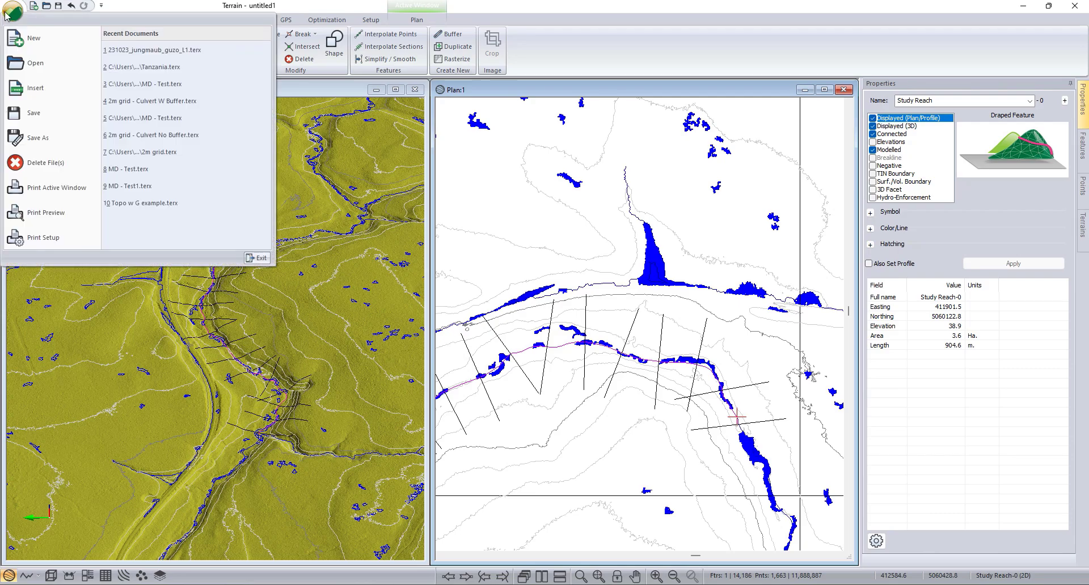
pyautogui.click(37, 138)
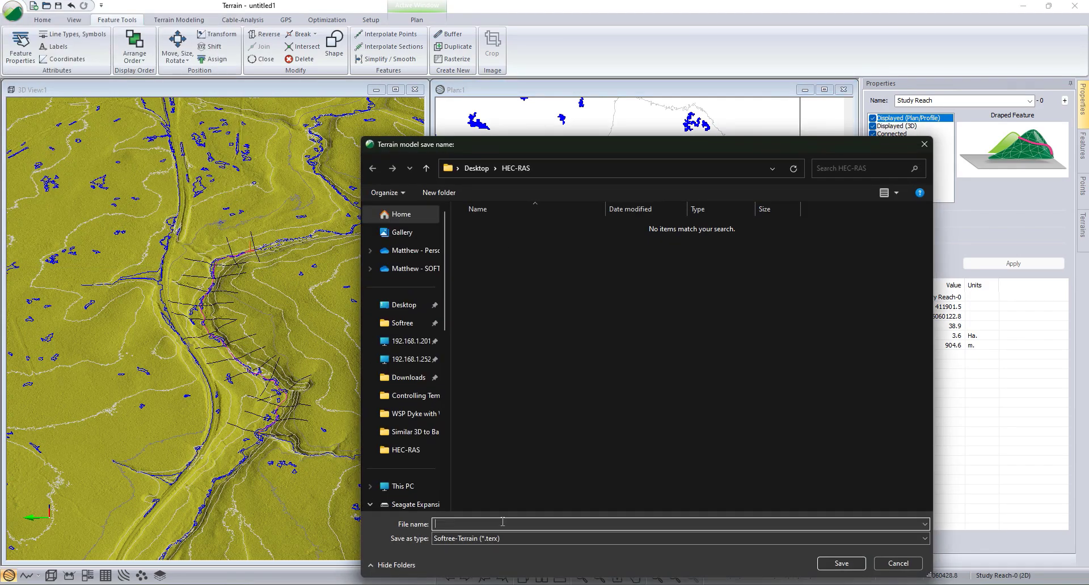
pyautogui.click(495, 539)
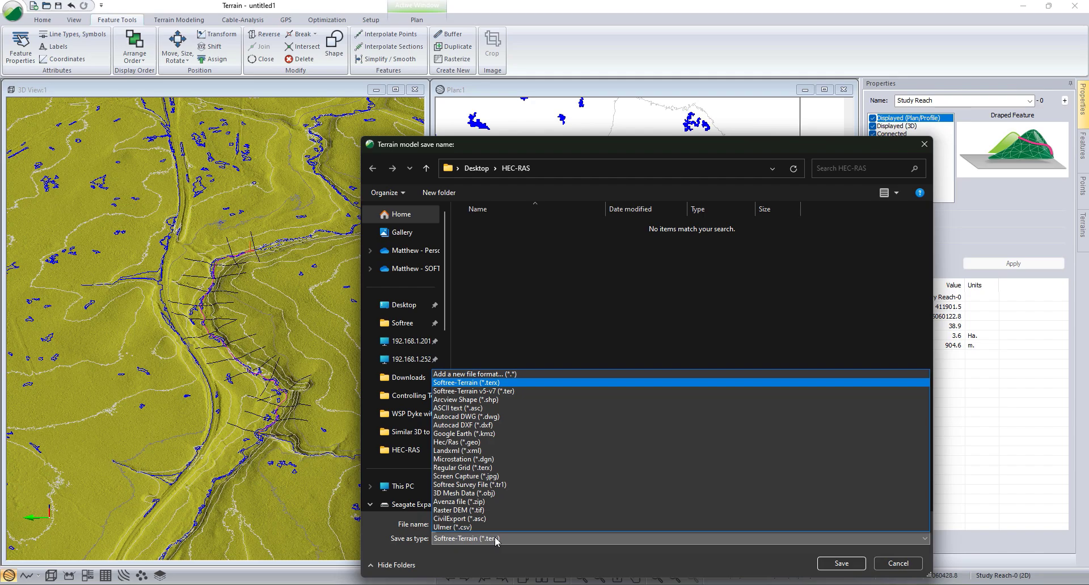
pyautogui.click(474, 442)
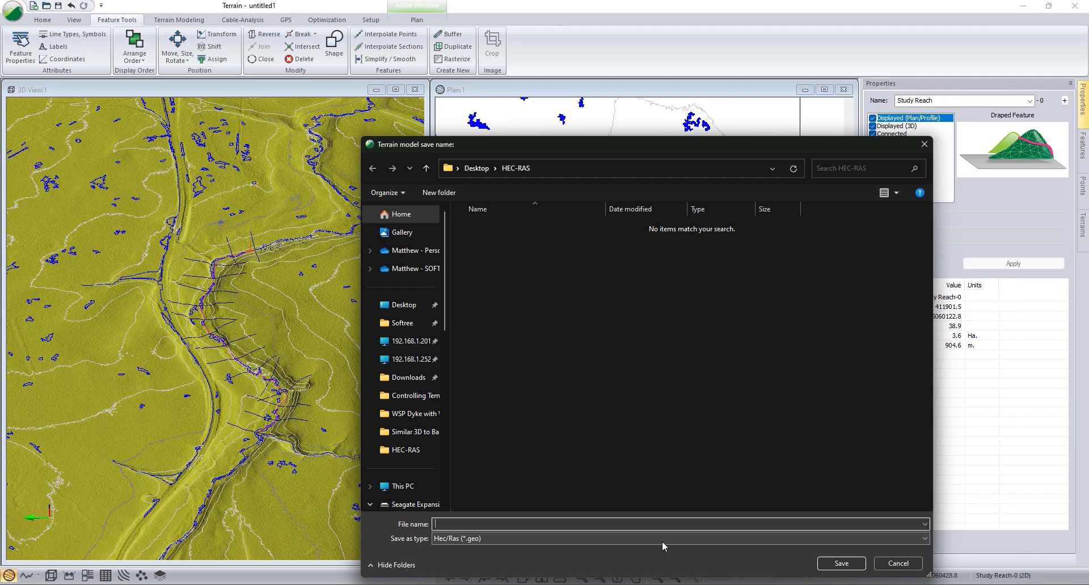
pyautogui.write('Pre Construction')
pyautogui.click(842, 563)
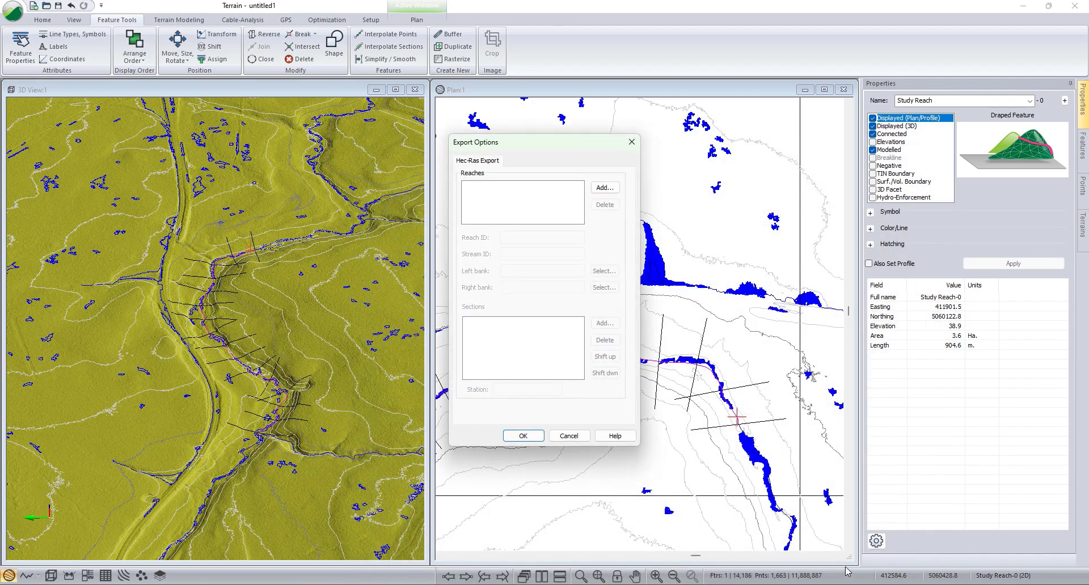
# - Add the feature Study Reach-0 as a reach in the Hec-Ras export, with stream ID 1
pyautogui.click(598, 189)
pyautogui.click(498, 211)
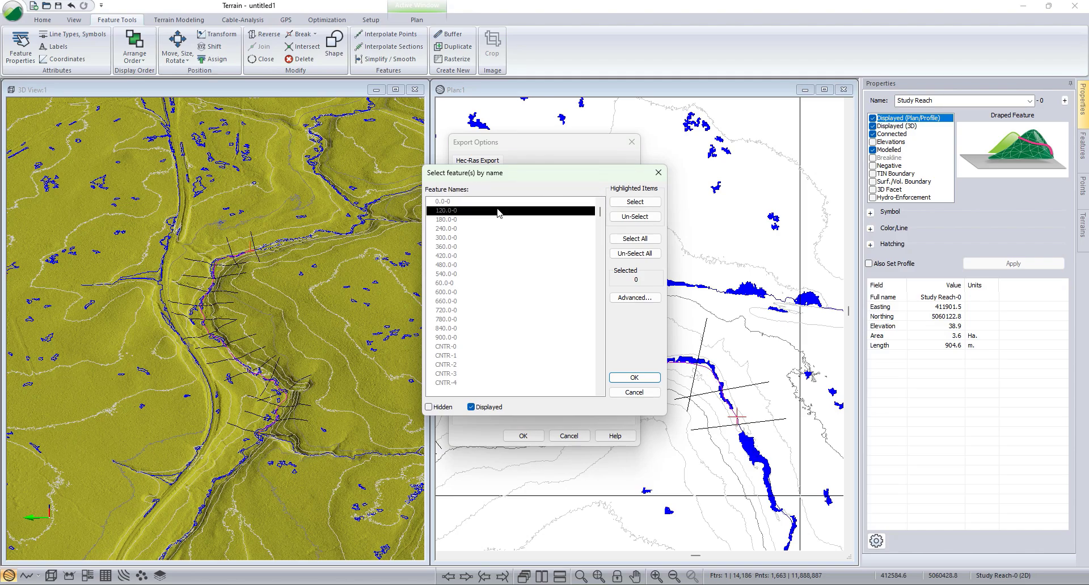
pyautogui.press('s')
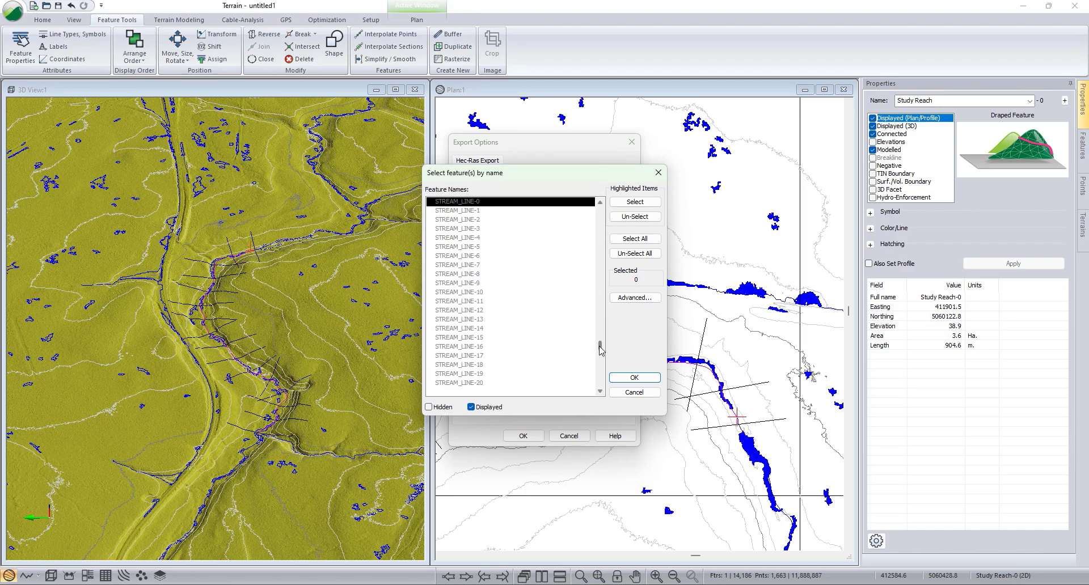
pyautogui.moveTo(600, 352); pyautogui.dragTo(607, 410)
pyautogui.click(493, 384)
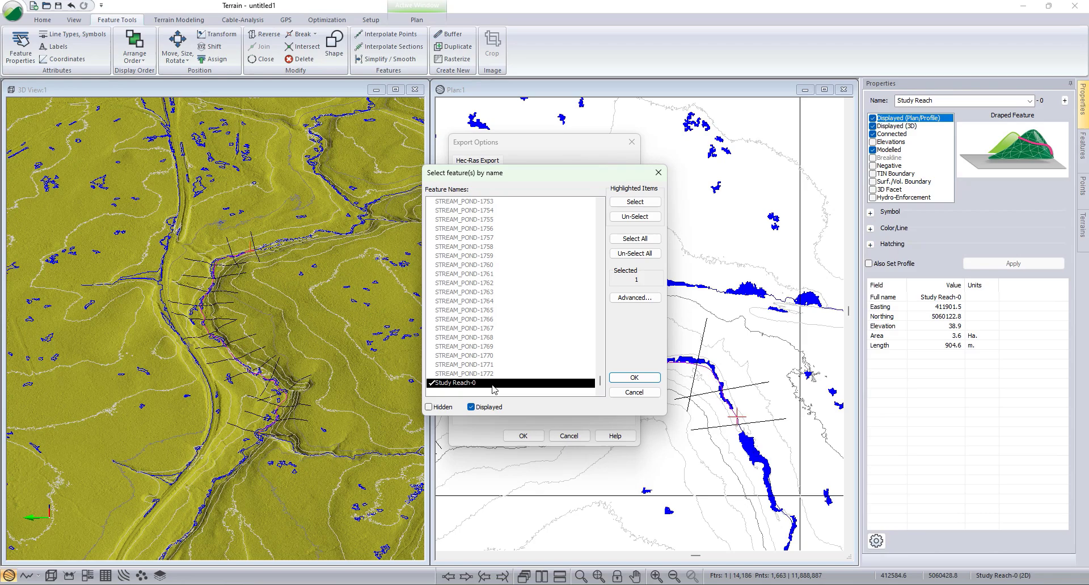
pyautogui.click(631, 378)
pyautogui.click(536, 254)
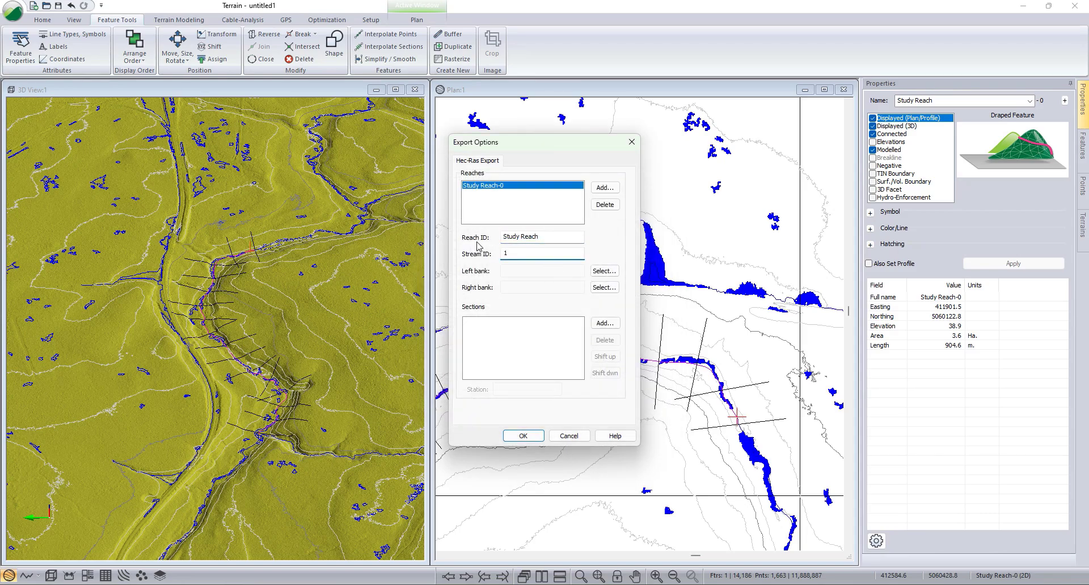
# - Add all the interpolated sections, from 0.0-0 through 900.0-0 in the feature list, to the Study Reach export
pyautogui.click(613, 324)
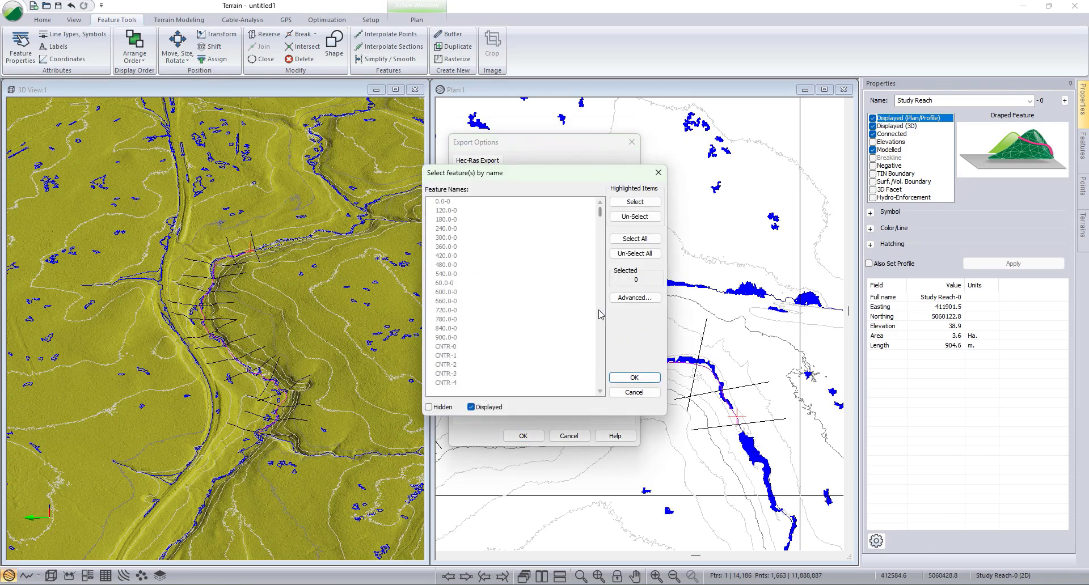
pyautogui.click(453, 203)
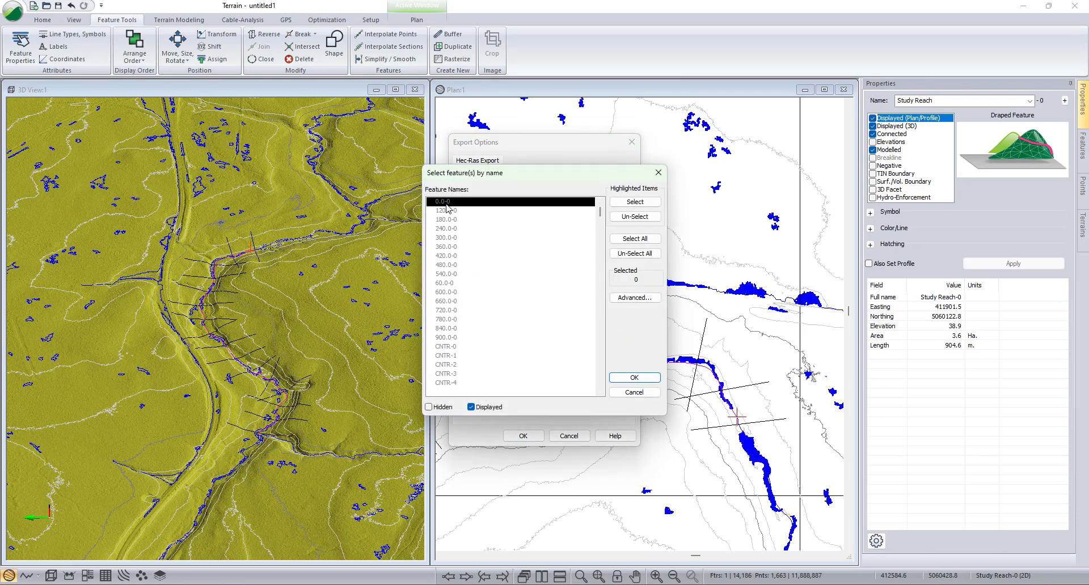
pyautogui.scroll(-1, 468, 339)
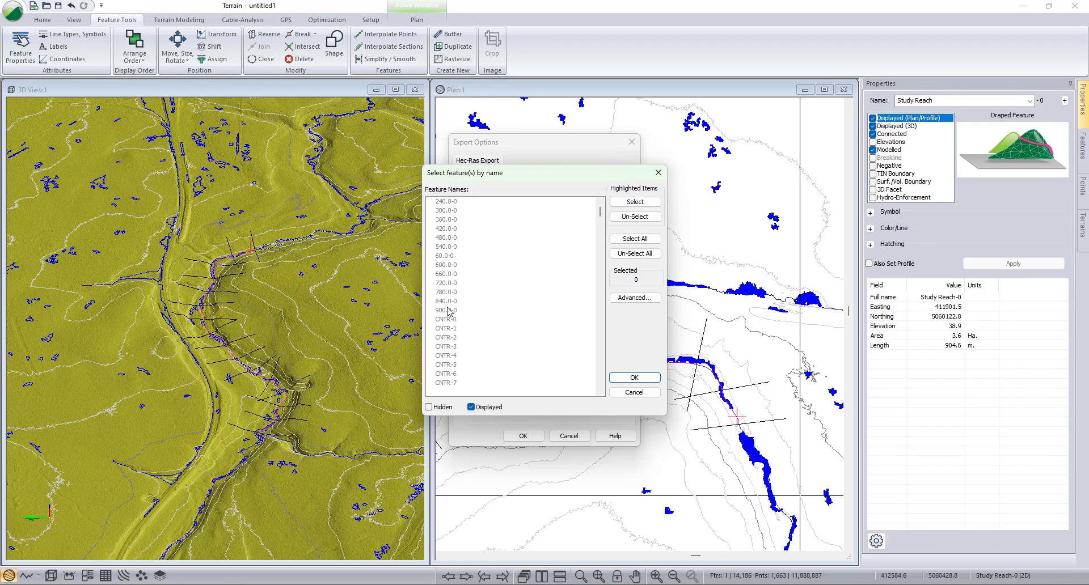
pyautogui.hotkey('shift', 'Down')
pyautogui.hotkey('shift', 'Down')
pyautogui.hotkey('shift', 'Down')
pyautogui.hotkey('shift', 'Down')
pyautogui.keyDown('shift'); pyautogui.click(448, 311); pyautogui.keyUp('shift')
pyautogui.click(635, 202)
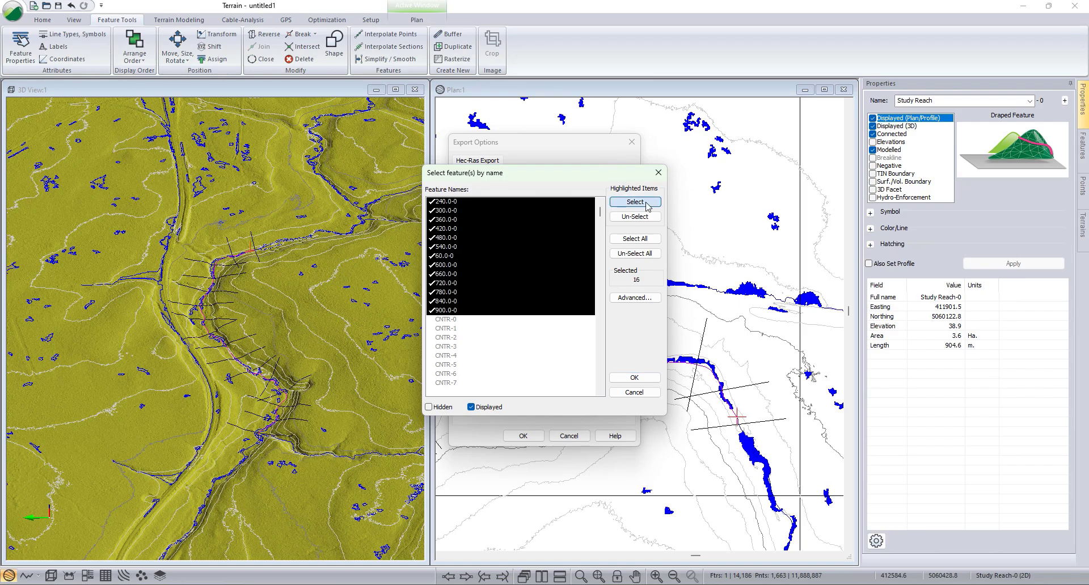
pyautogui.click(634, 378)
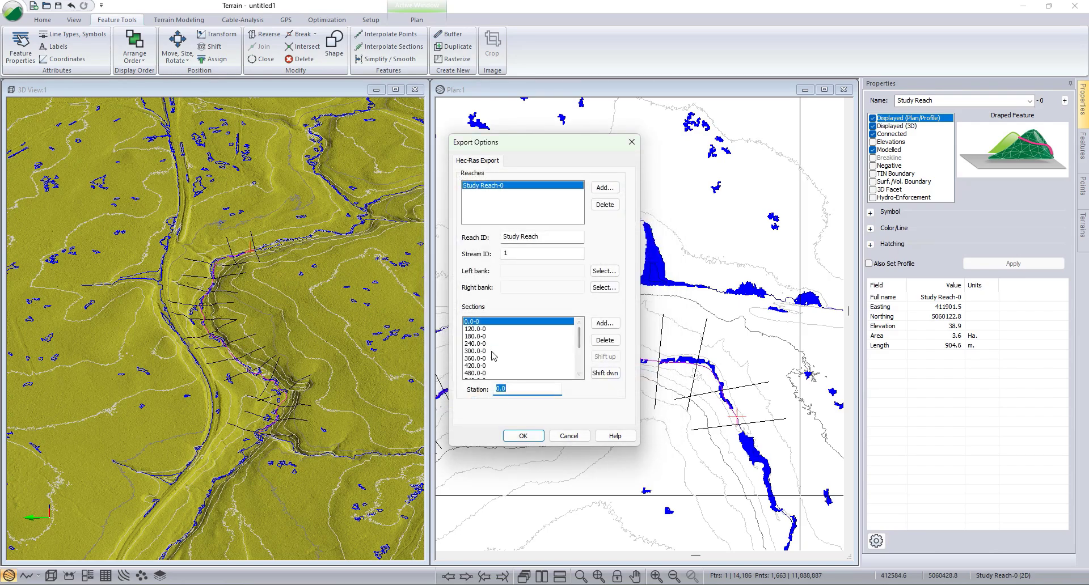
# - Check the stations of sections 120.0-0 and 180.0-0 and complete the Hec-Ras export
pyautogui.click(484, 329)
pyautogui.click(483, 337)
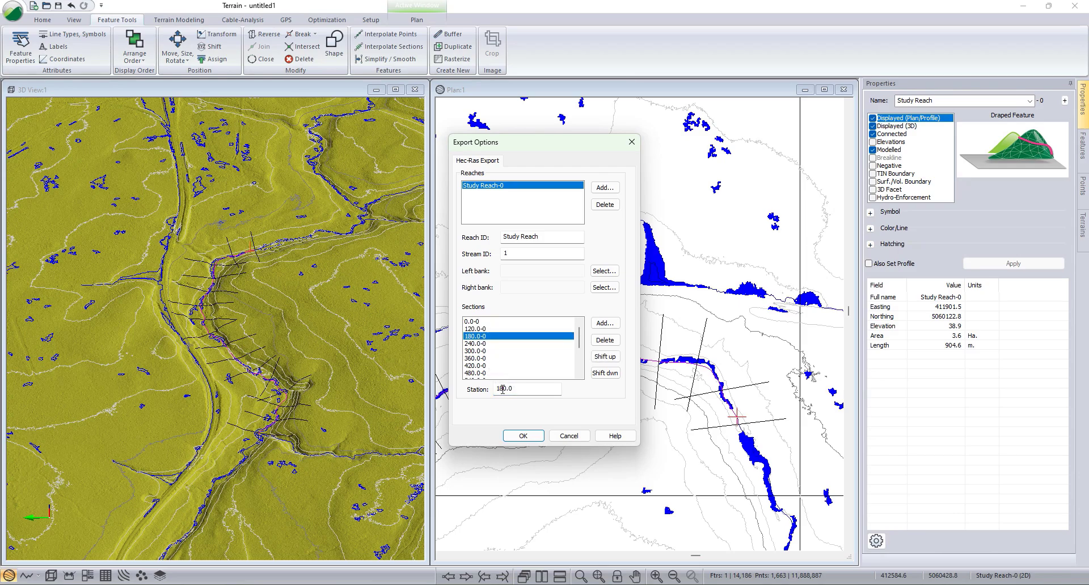
pyautogui.click(523, 436)
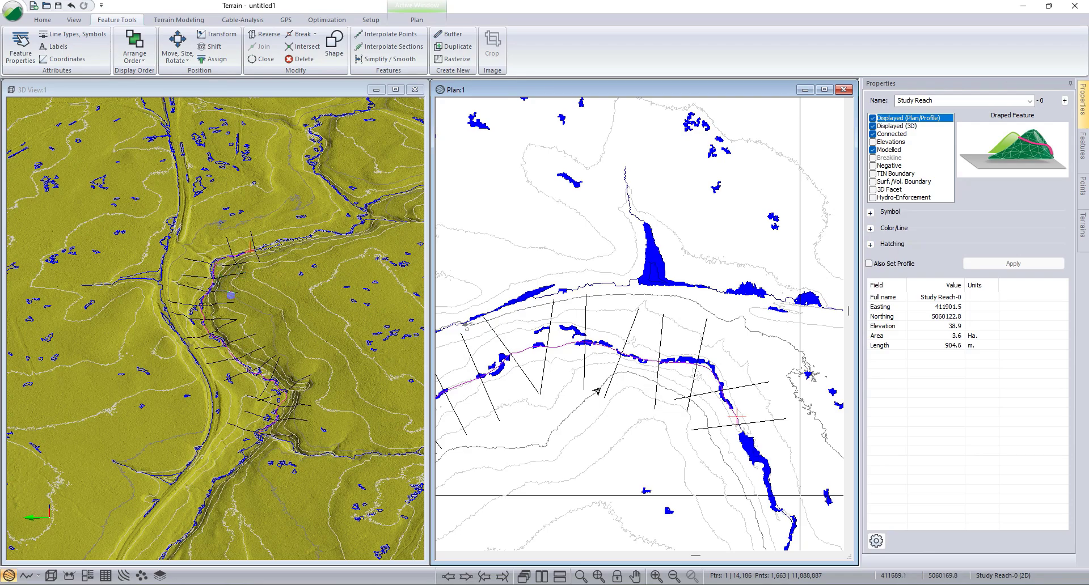
# - Switch to HEC-RAS and create a new project titled Example in the default project folder
pyautogui.click(1026, 7)
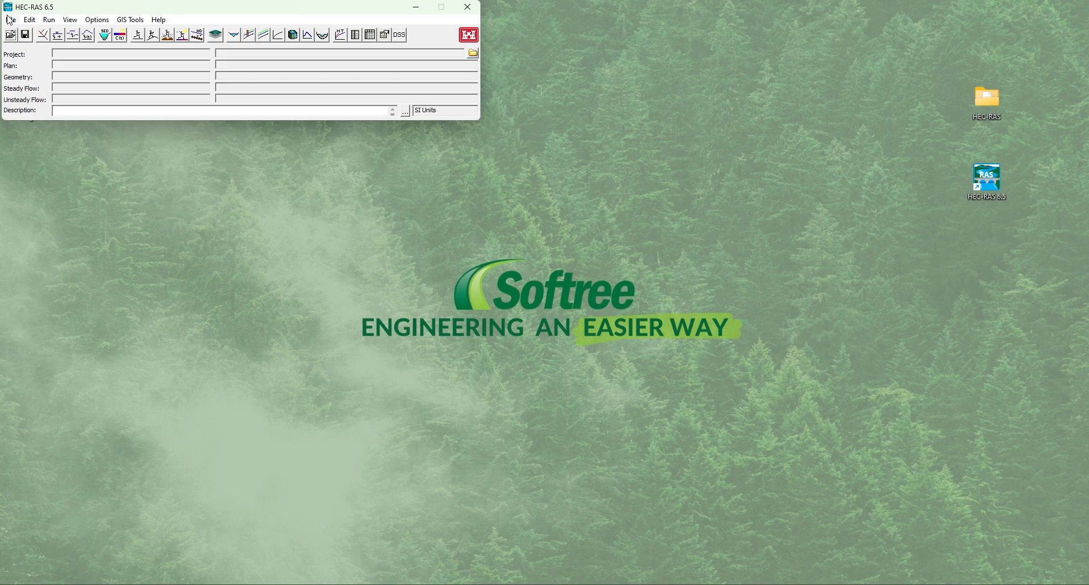
pyautogui.click(10, 20)
pyautogui.click(22, 33)
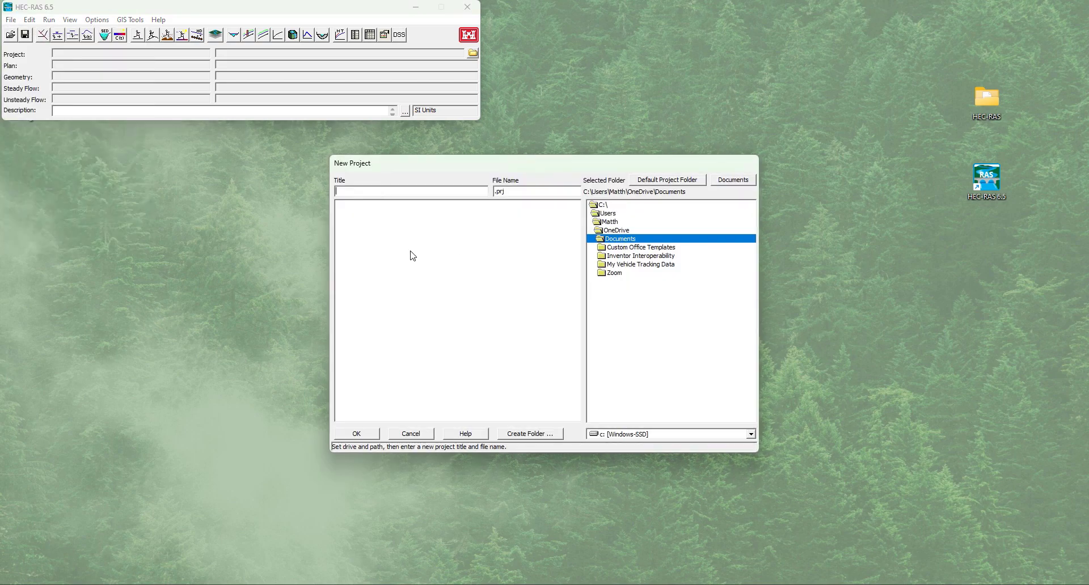
pyautogui.click(660, 181)
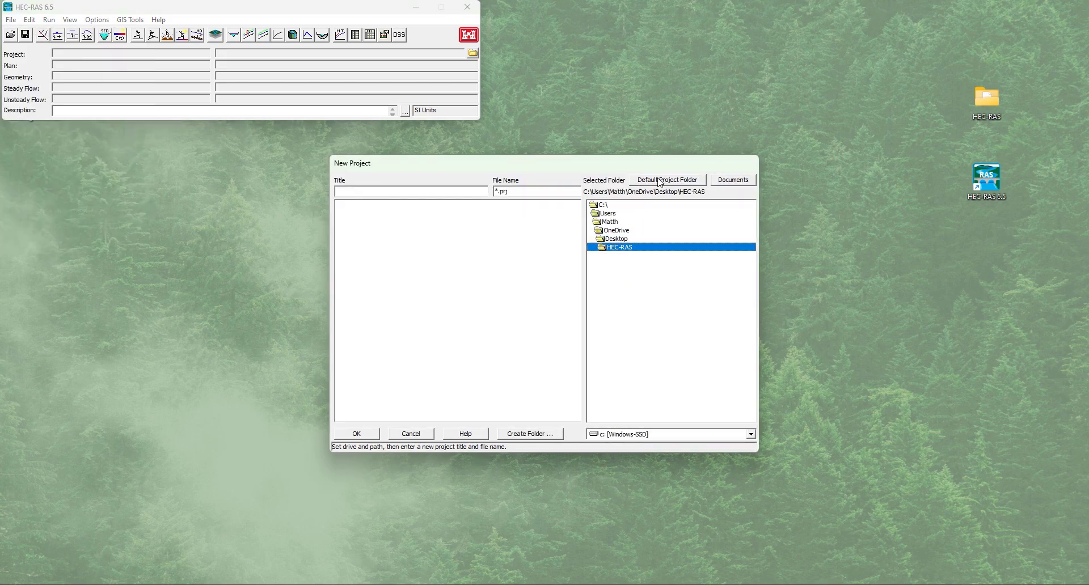
pyautogui.click(379, 190)
pyautogui.write('Example')
pyautogui.click(357, 434)
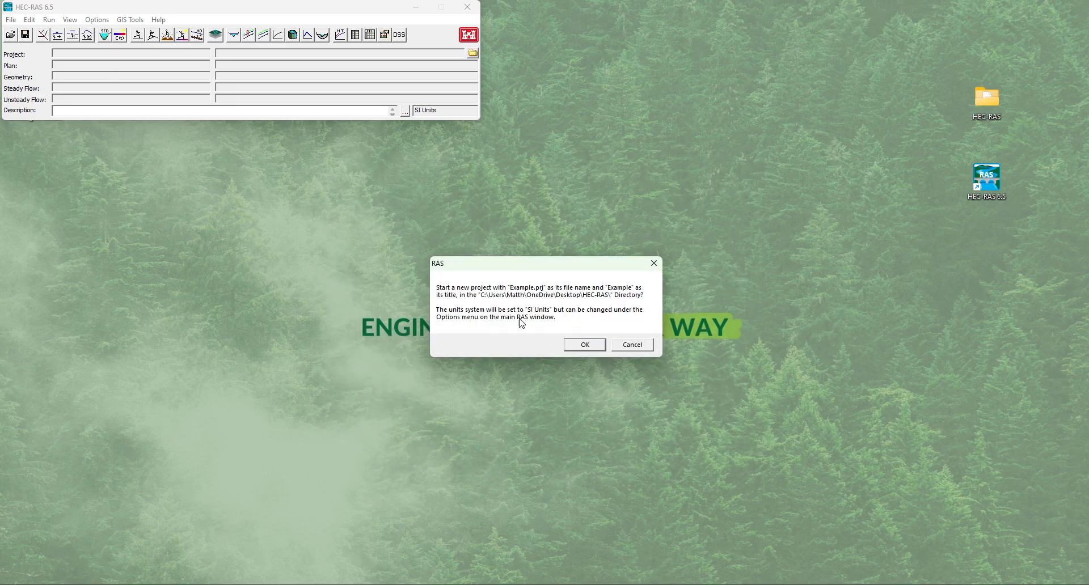
pyautogui.click(580, 344)
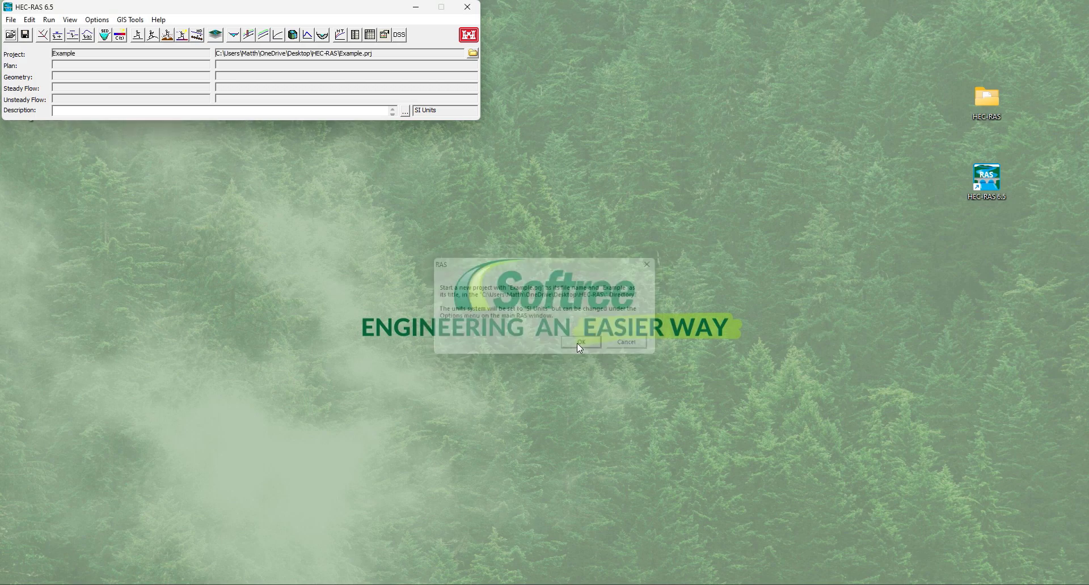
# - Check the project's unit system and accept System International (Metric System)
pyautogui.click(98, 20)
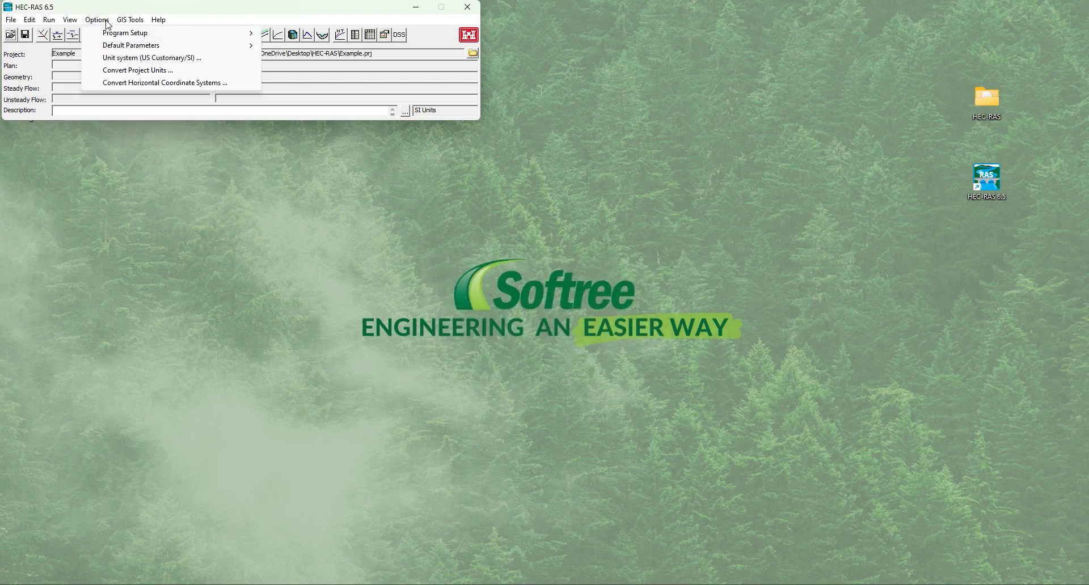
pyautogui.click(126, 58)
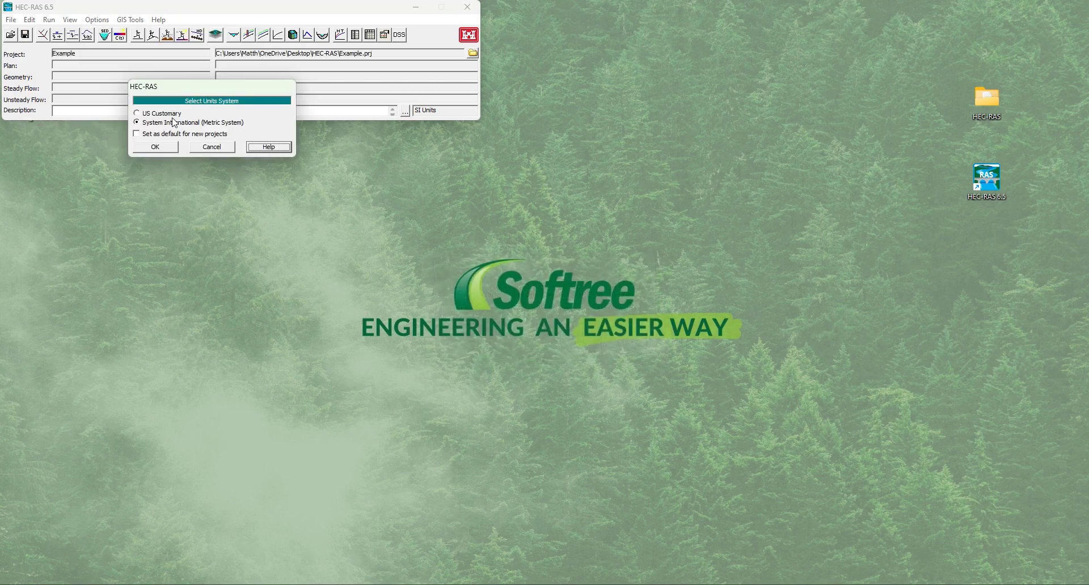
pyautogui.click(166, 146)
# - Open the geometric data editor and load Pre Construction.geo as a GIS format geometry import
pyautogui.click(31, 19)
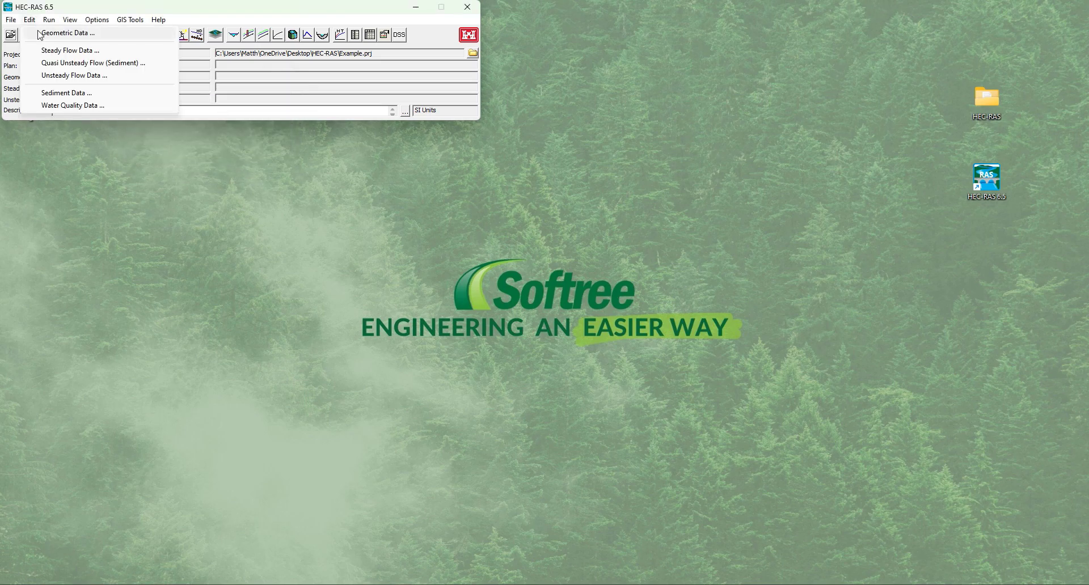
pyautogui.click(50, 33)
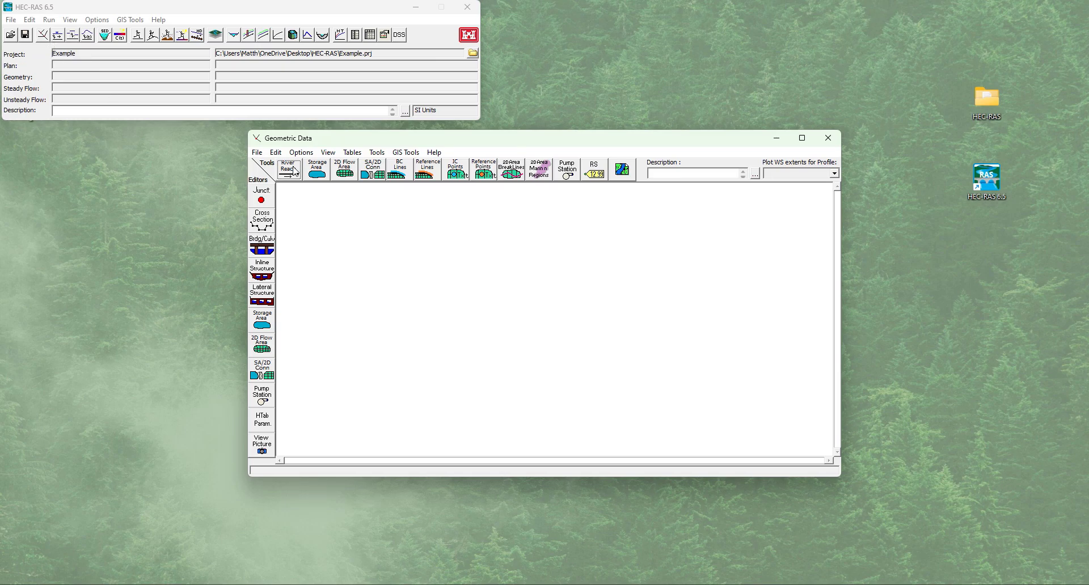
pyautogui.click(257, 153)
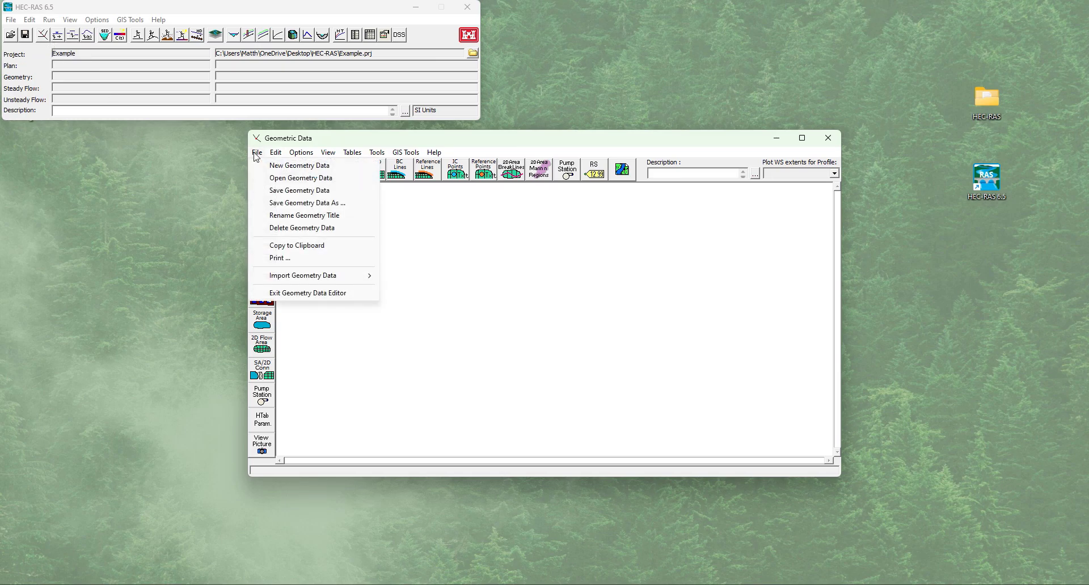
pyautogui.moveTo(308, 278)
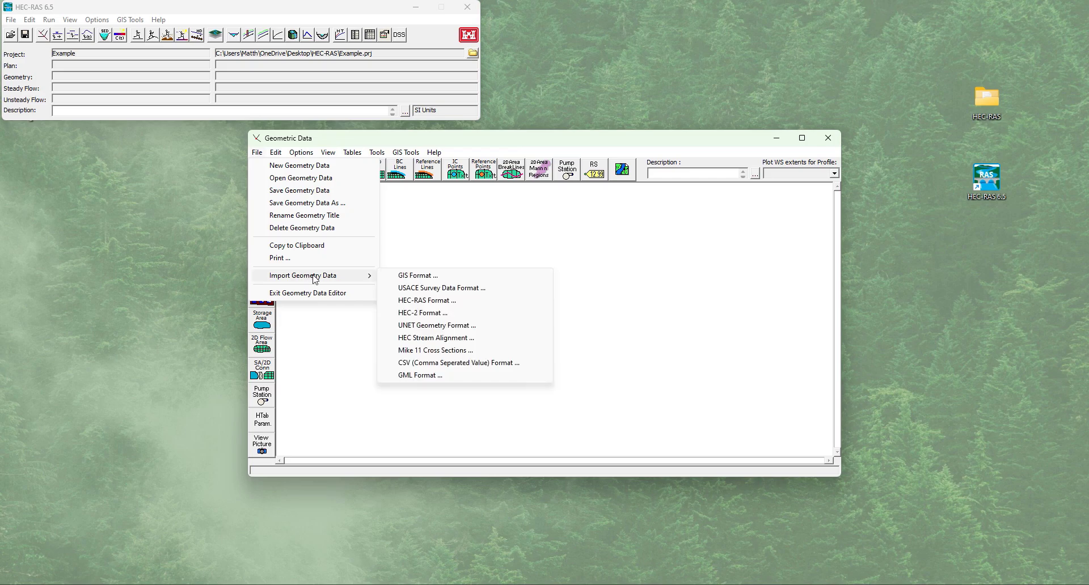
pyautogui.click(419, 275)
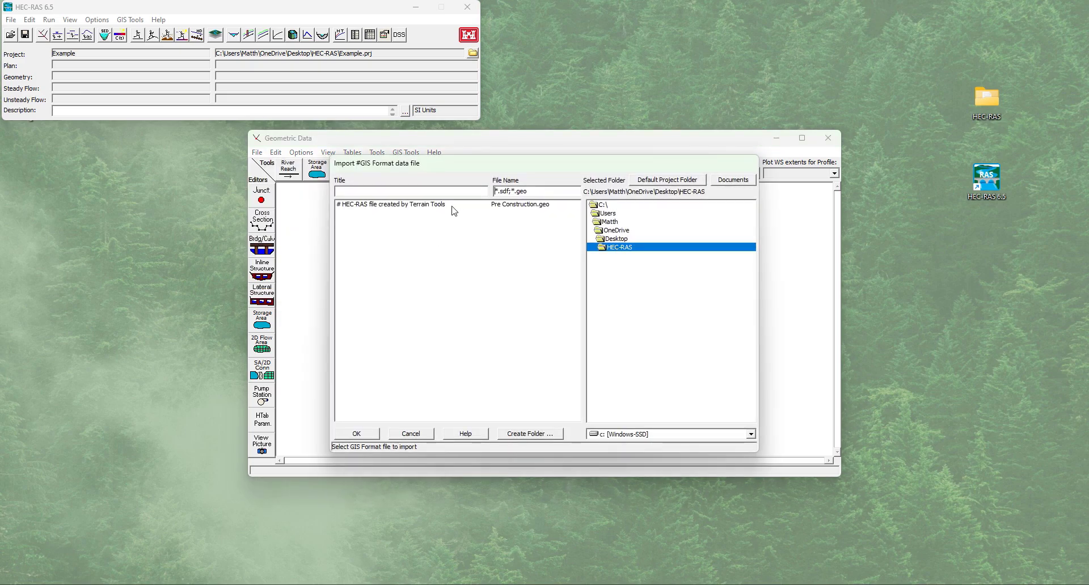
pyautogui.click(493, 206)
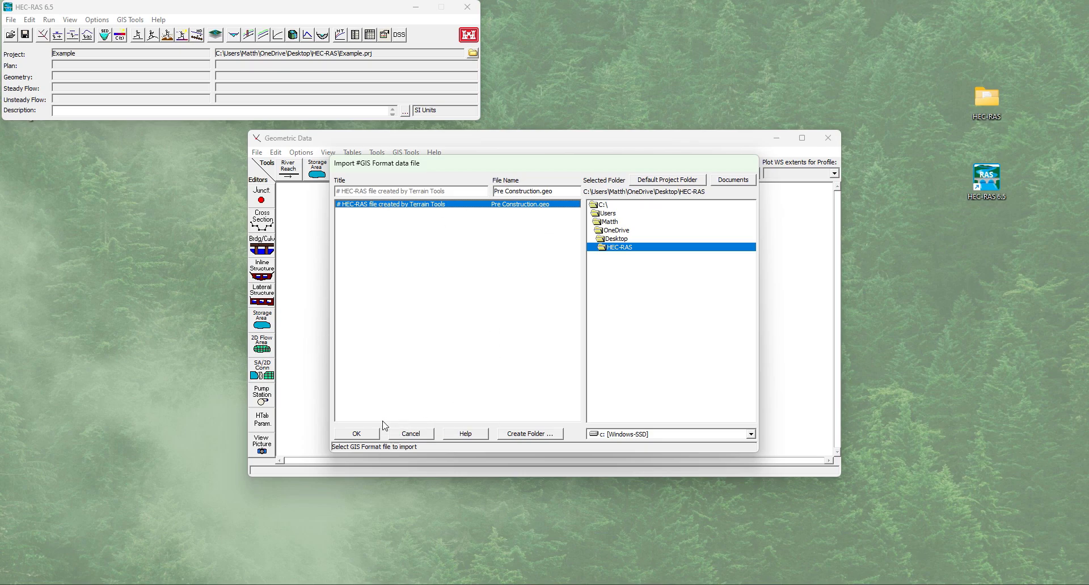
pyautogui.click(358, 434)
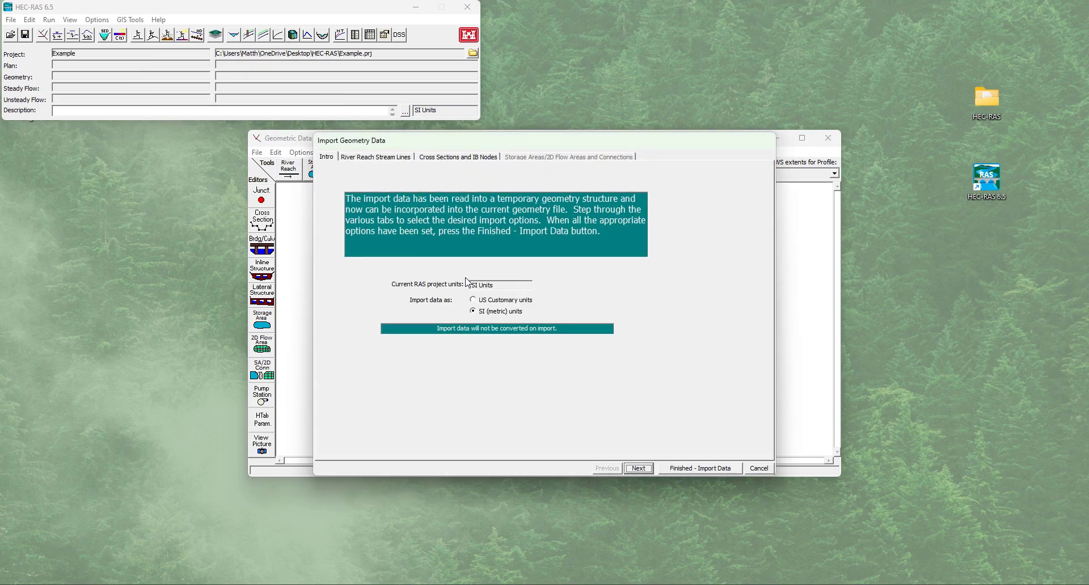
# - Review the Study Reach stream line and cross-section import options, then finish importing the geometry in SI units
pyautogui.click(646, 466)
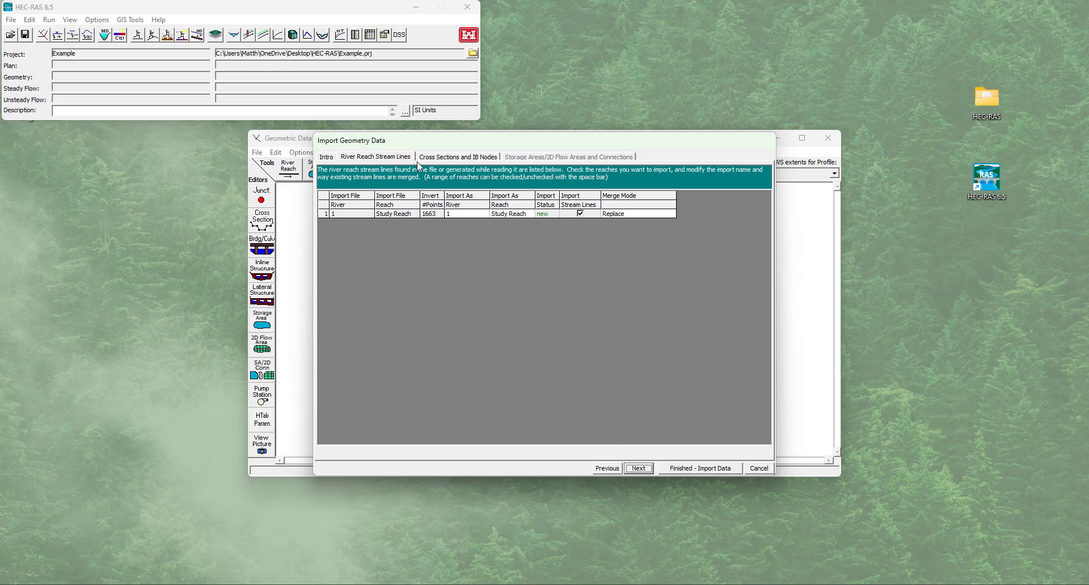
pyautogui.click(638, 469)
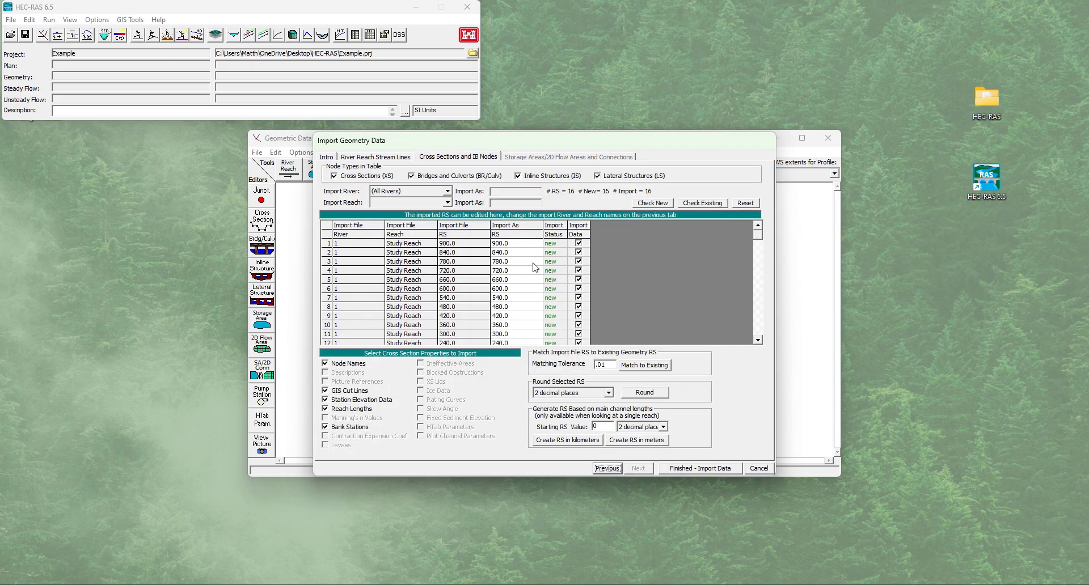
pyautogui.click(694, 469)
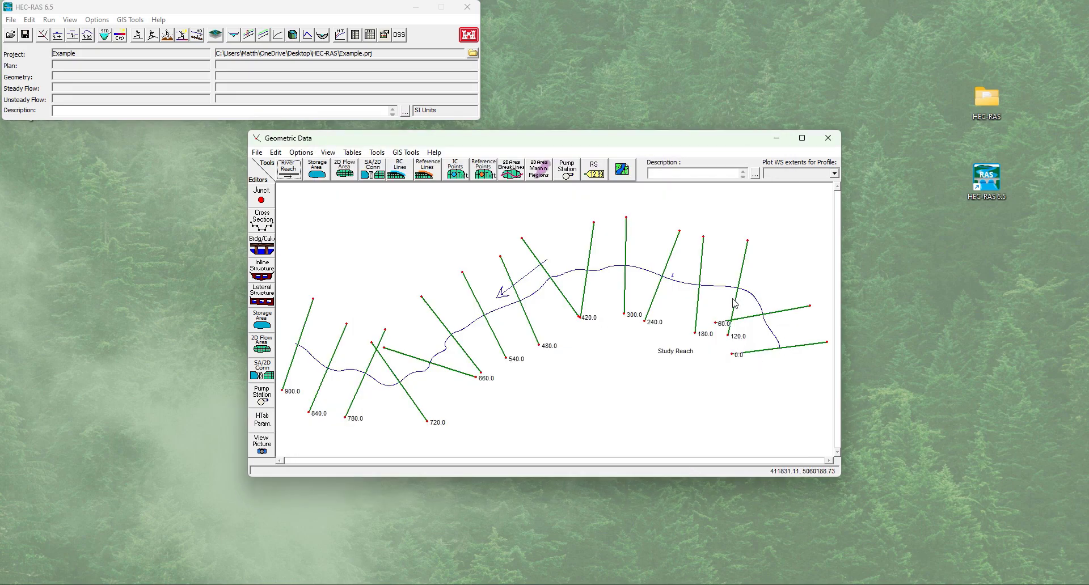
# - Open the cross section data of river station 60.0 on the Study Reach
pyautogui.rightClick(753, 314)
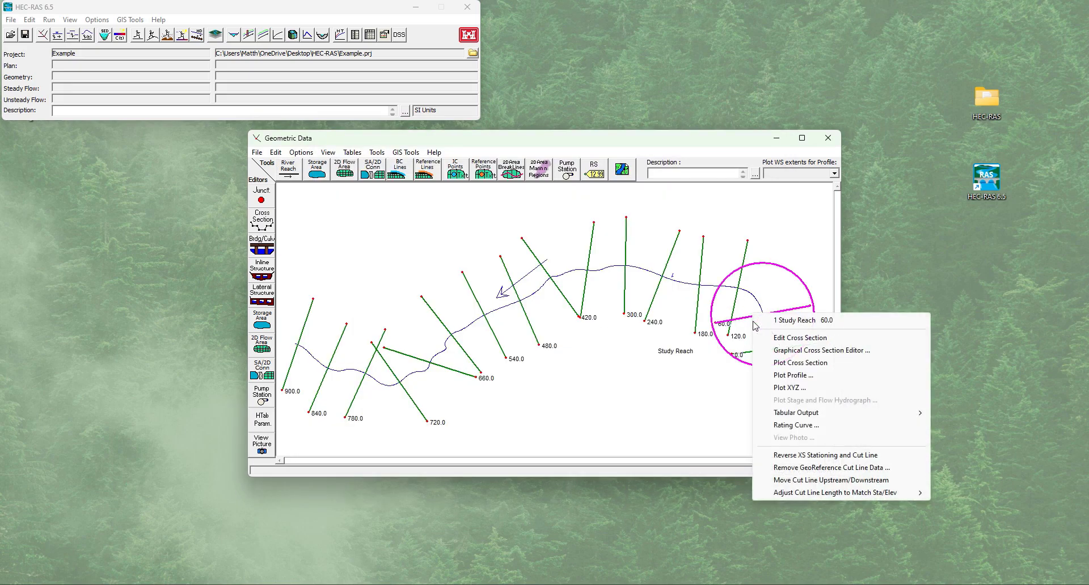
pyautogui.click(797, 338)
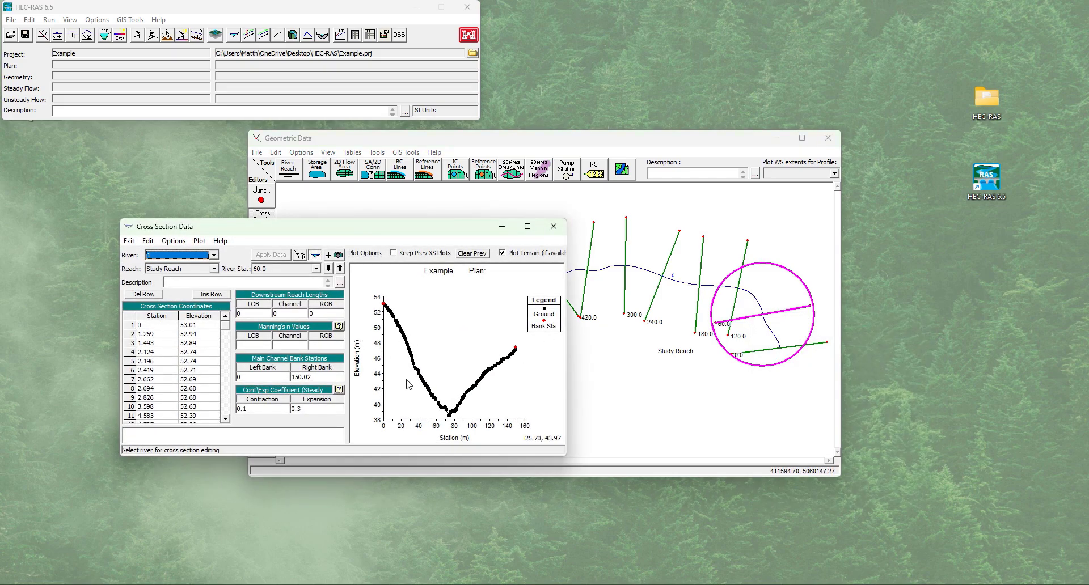